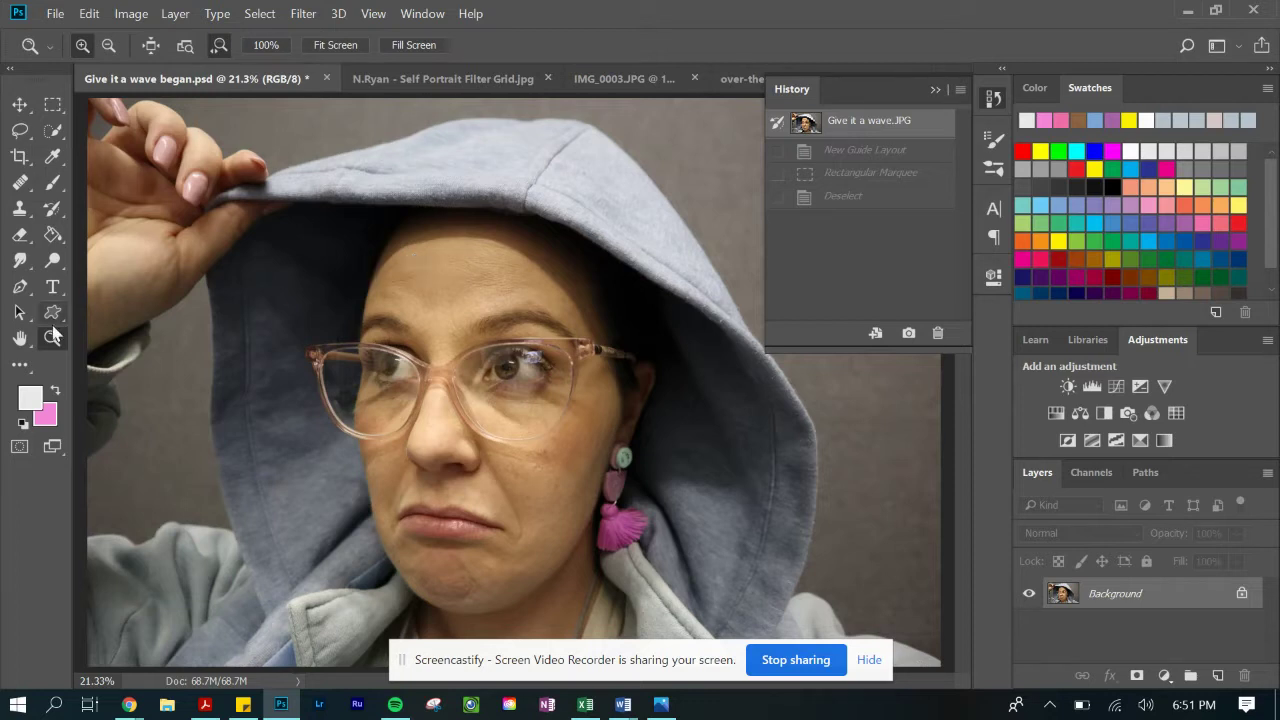
Create a new guide layout over the portrait with 6 columns and 4 rows
left_click(336, 46)
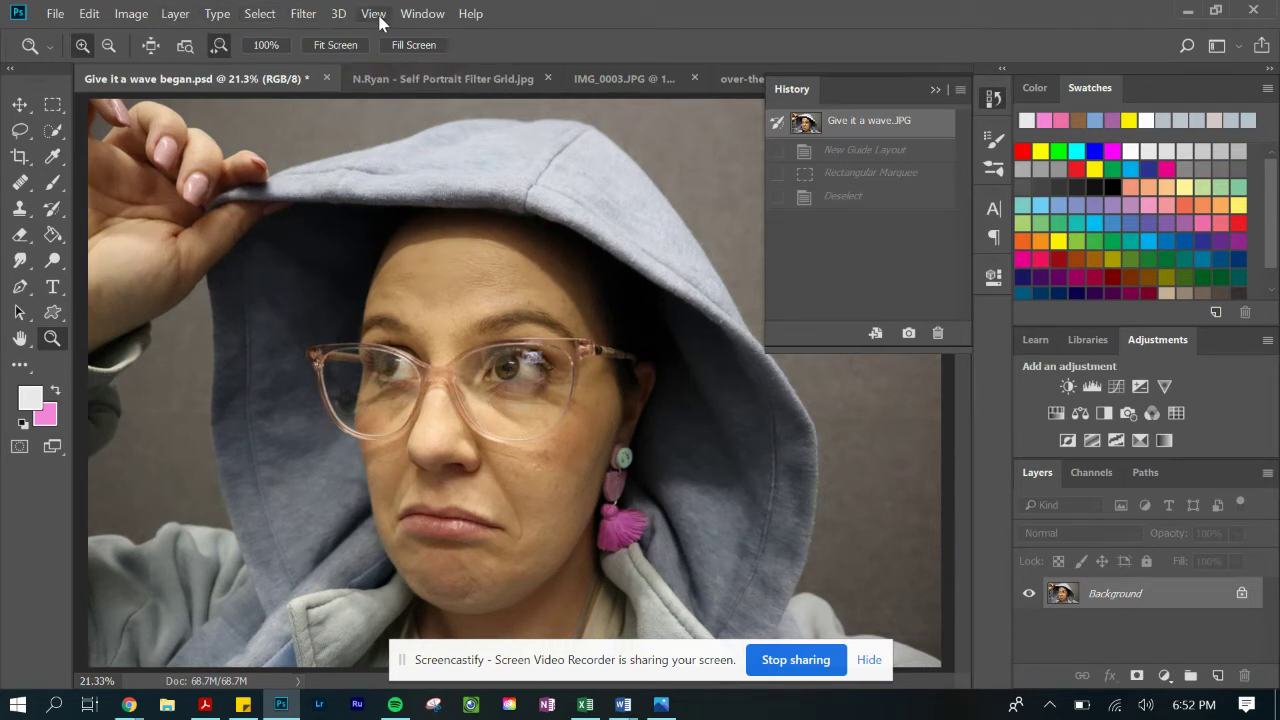
left_click(373, 14)
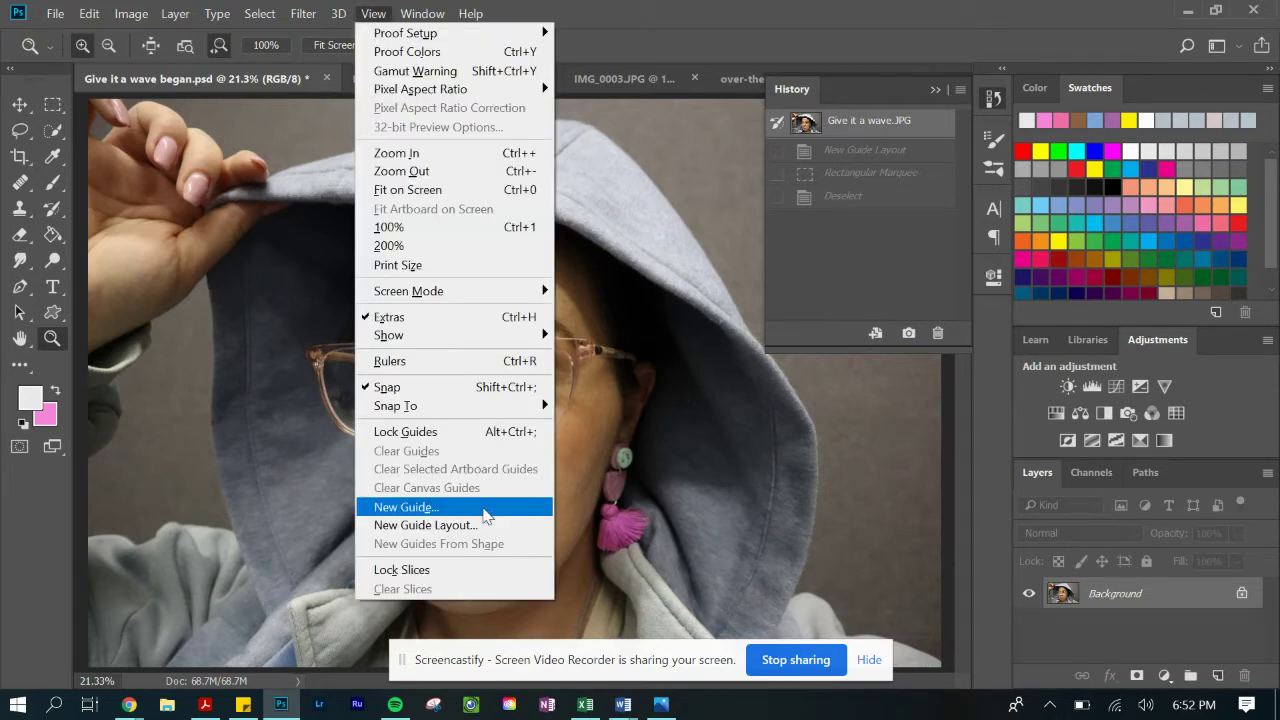
left_click(446, 529)
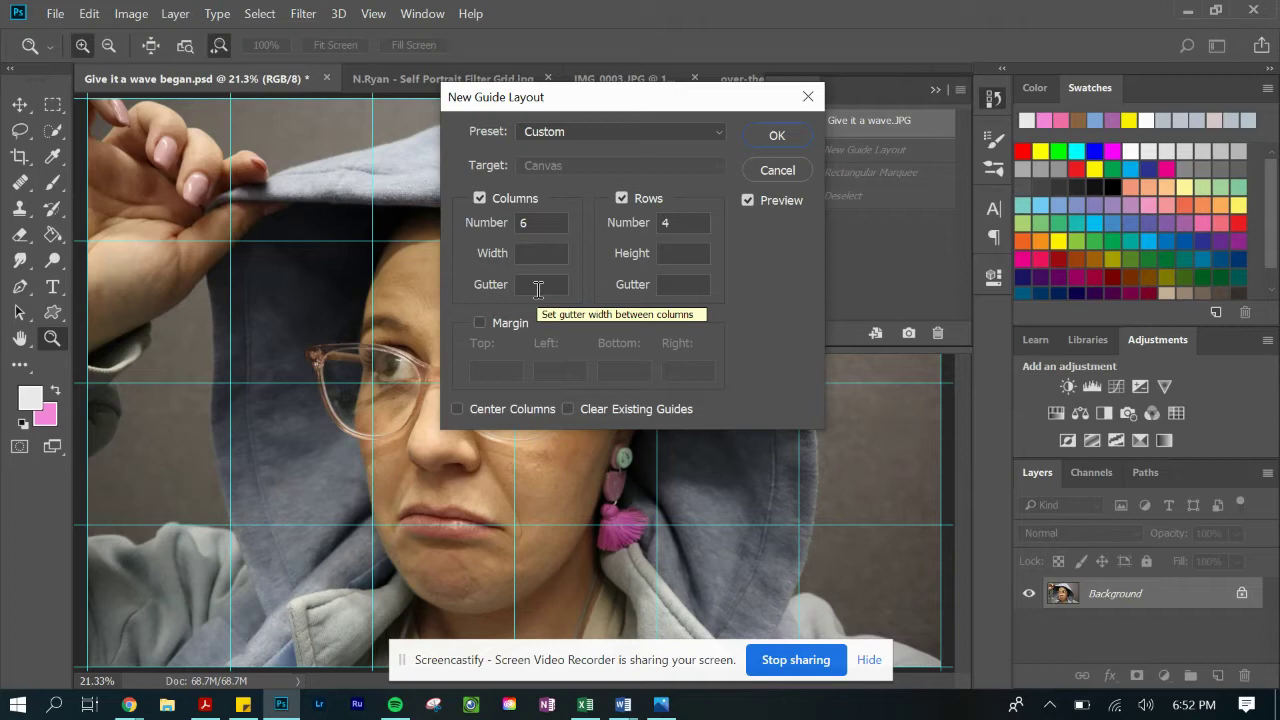
left_click(777, 136)
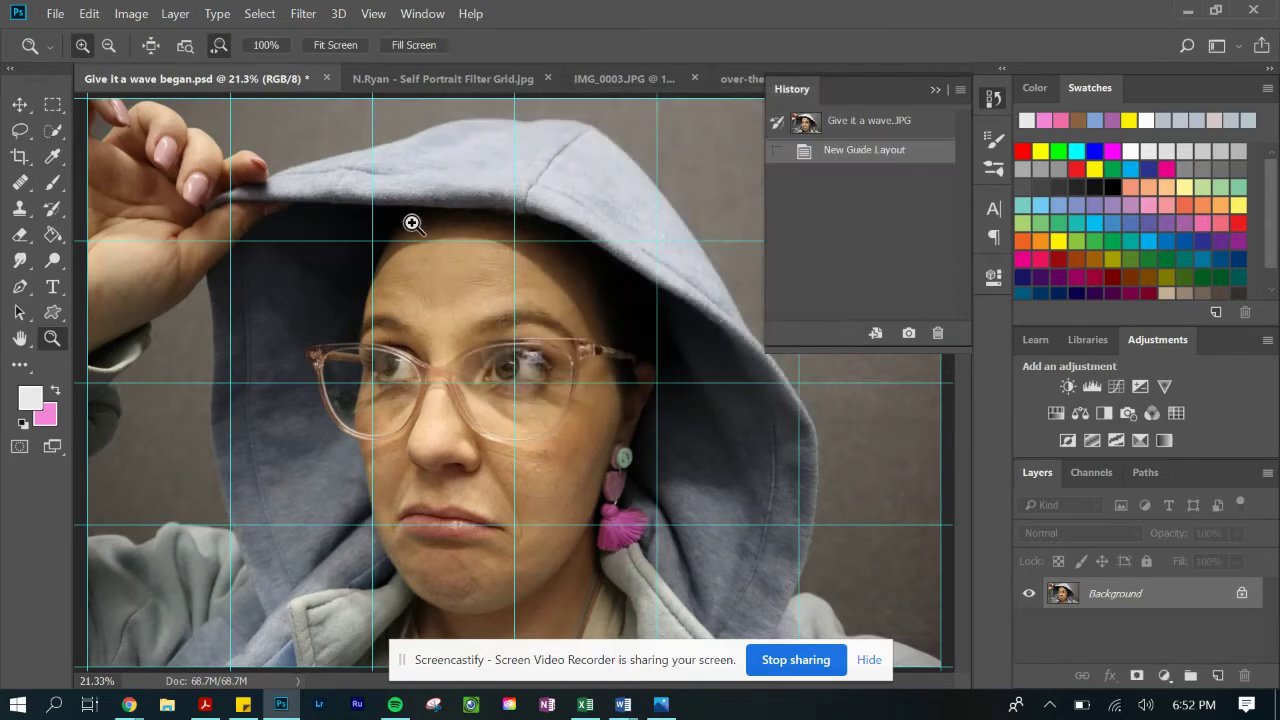
left_click(372, 14)
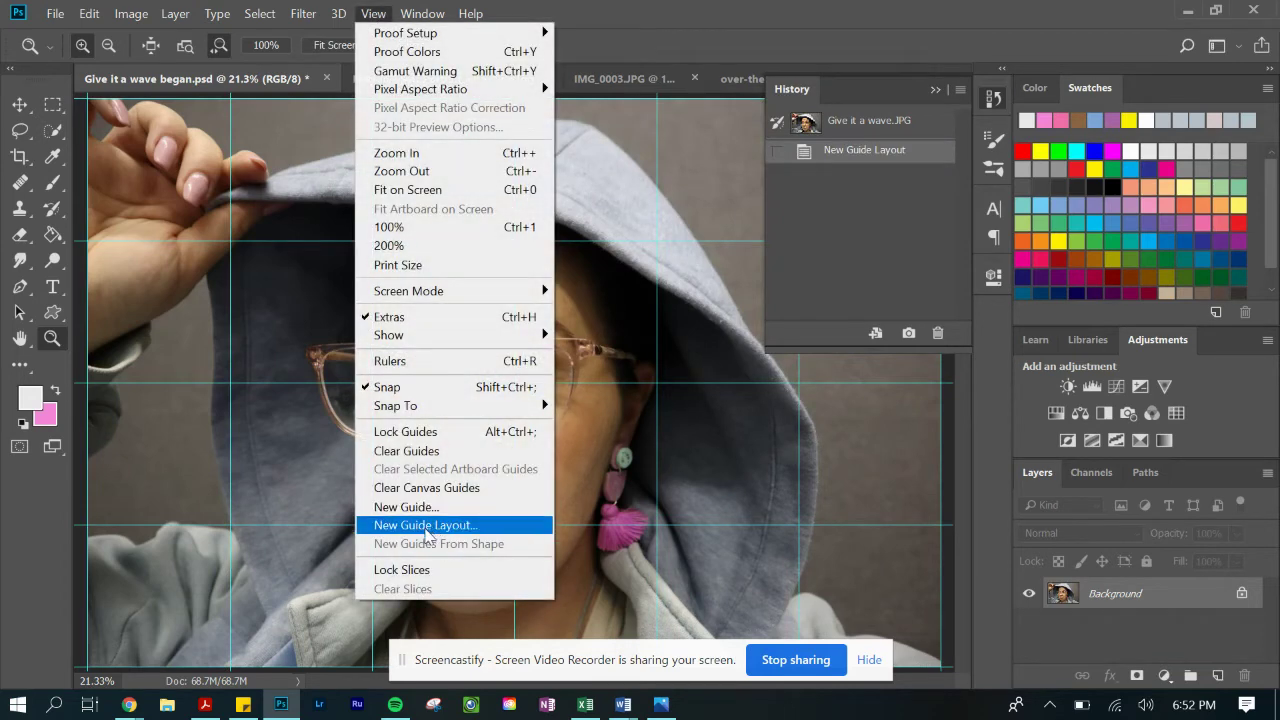
left_click(292, 267)
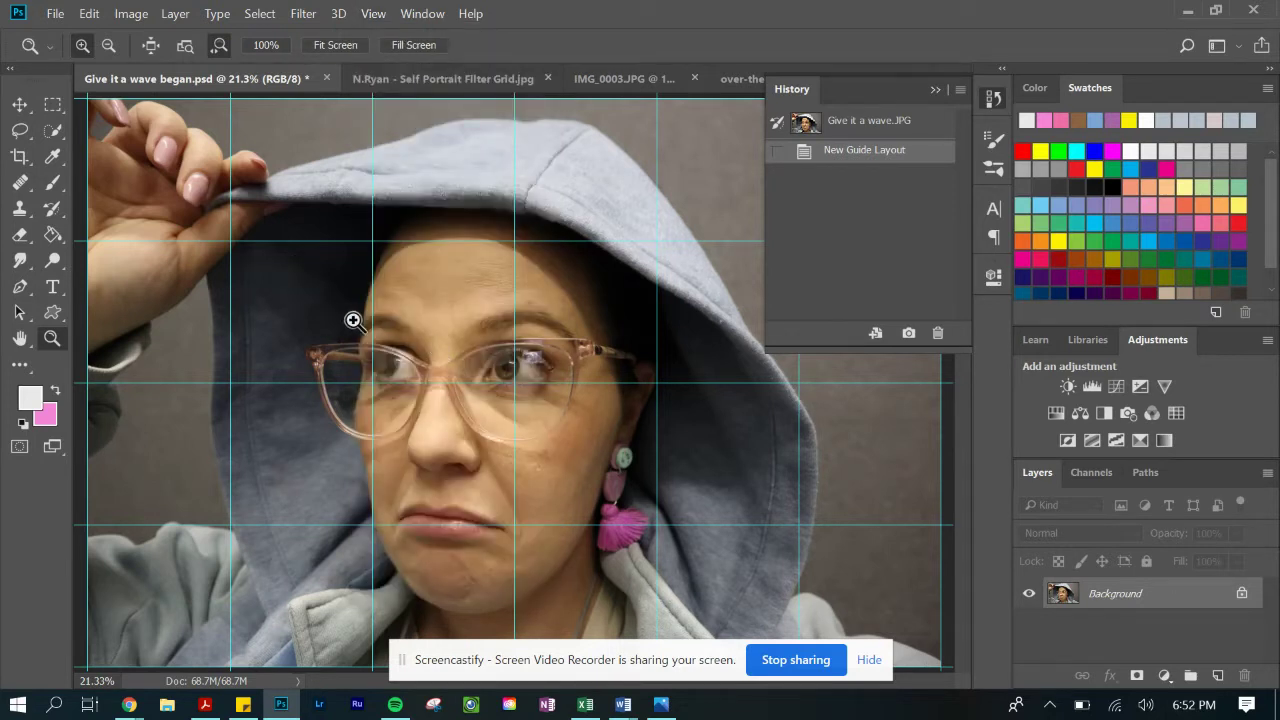
Select the grid square covering the outer eye, temple and hood edge with the Rectangular Marquee tool
left_click(571, 334)
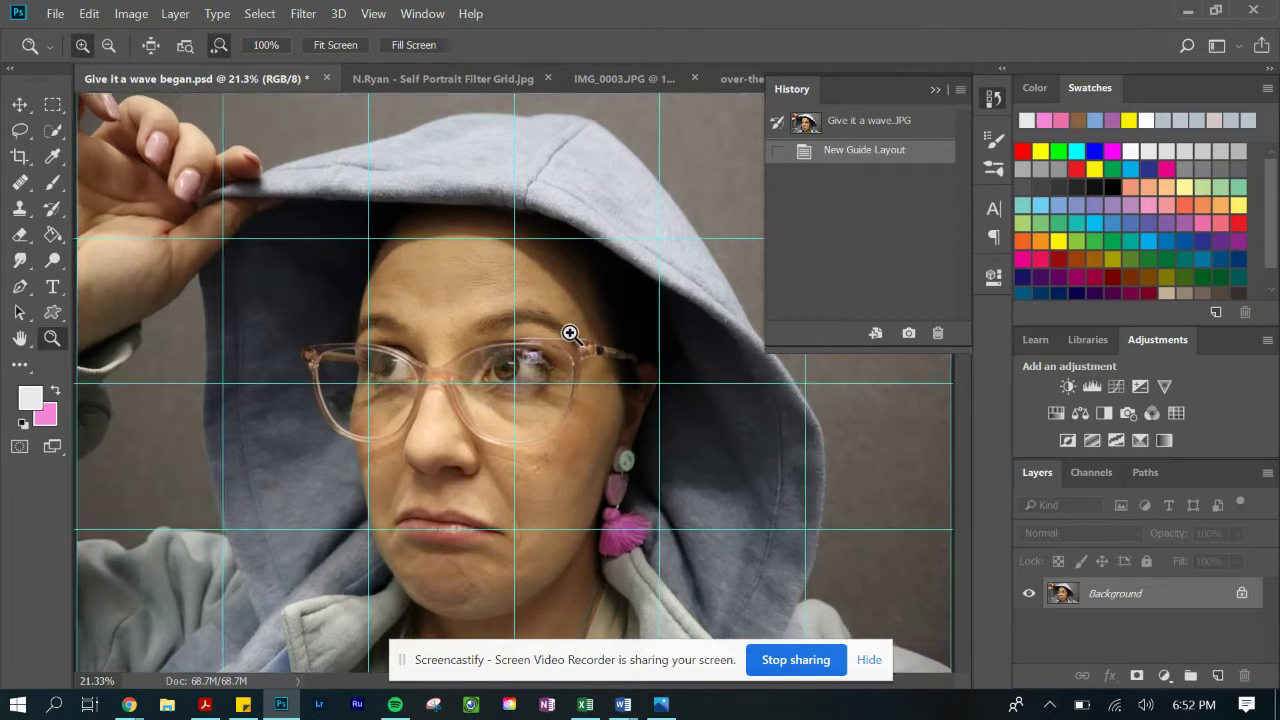
left_click(634, 311)
left_click(634, 313)
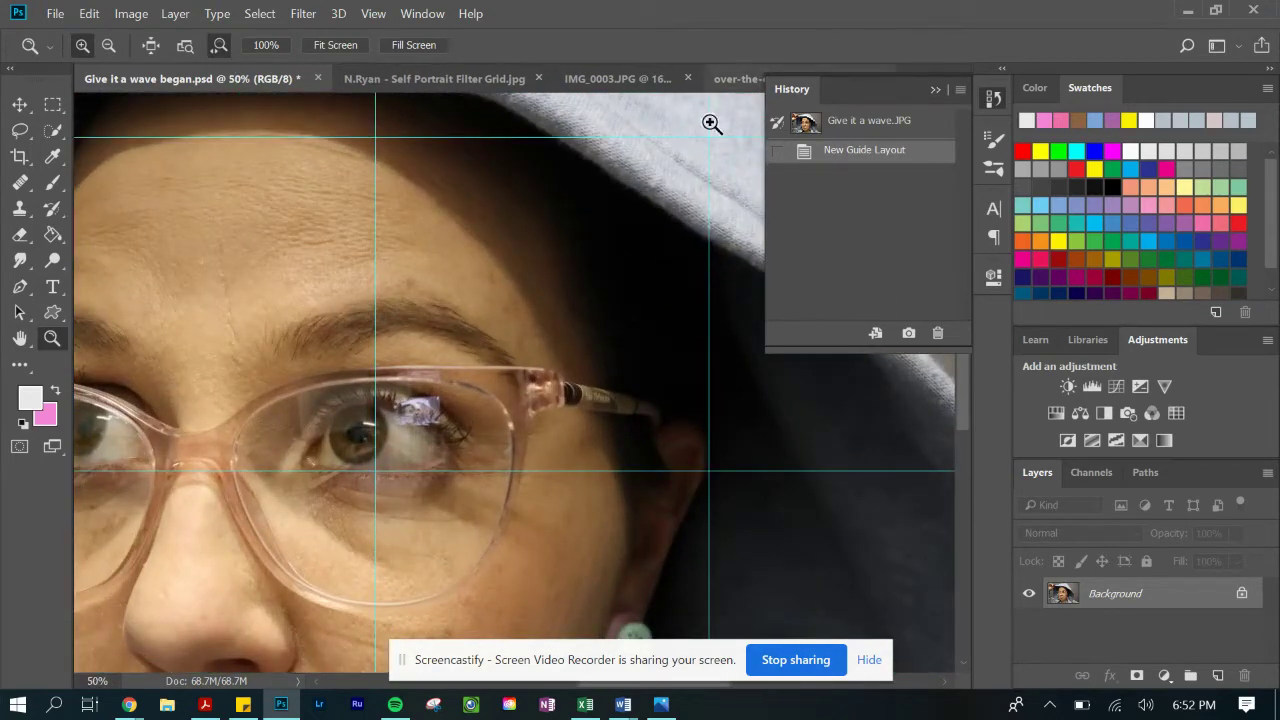
left_click(936, 90)
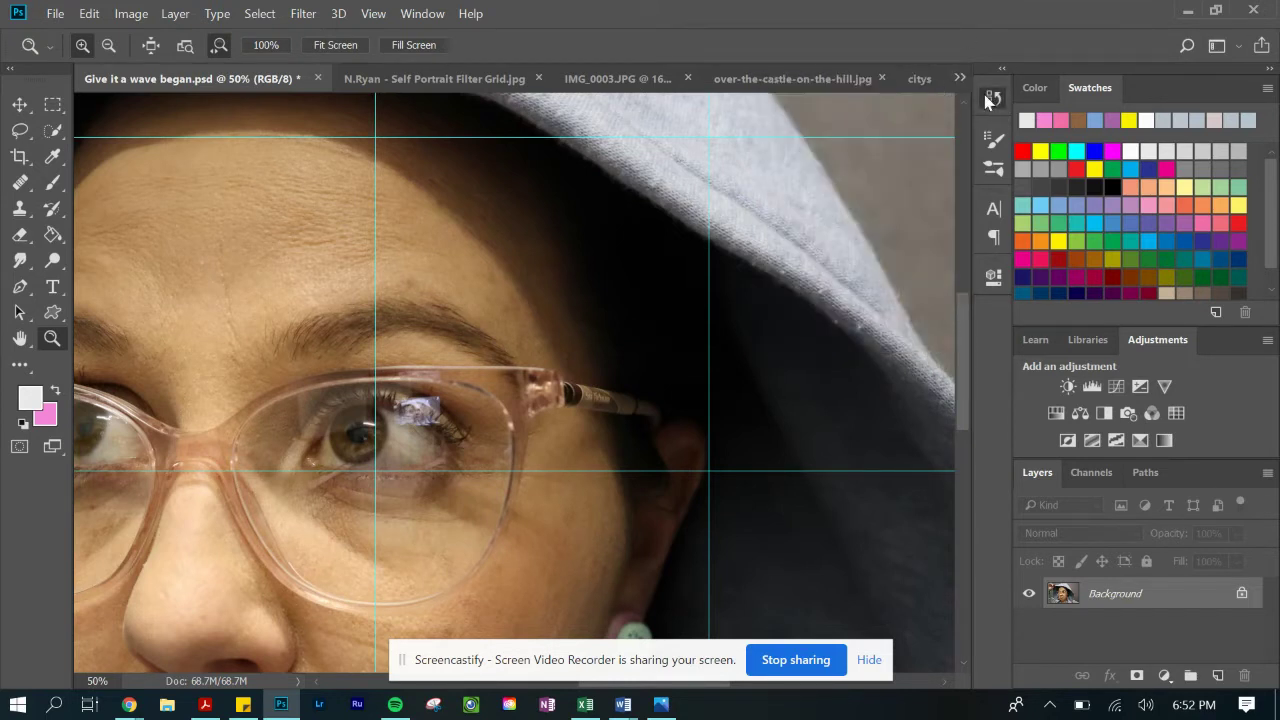
left_click(984, 94)
left_click(940, 91)
left_click(53, 105)
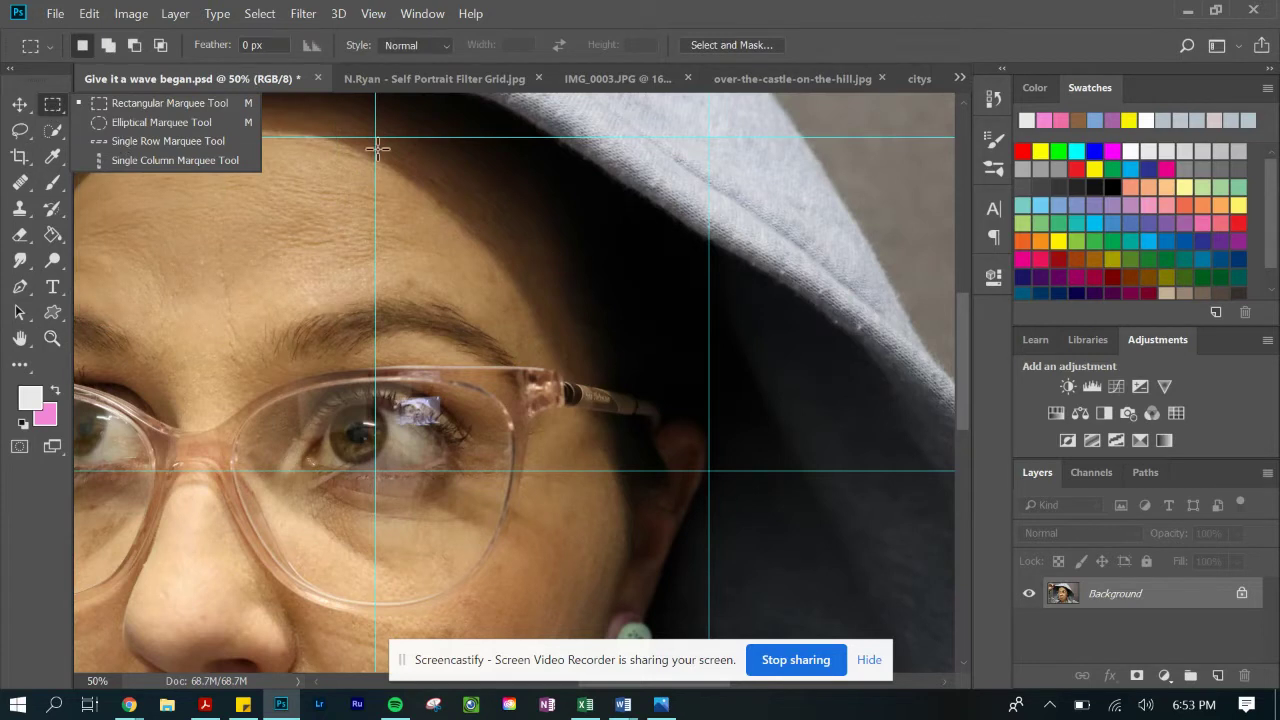
left_click_drag(376, 137, 711, 466)
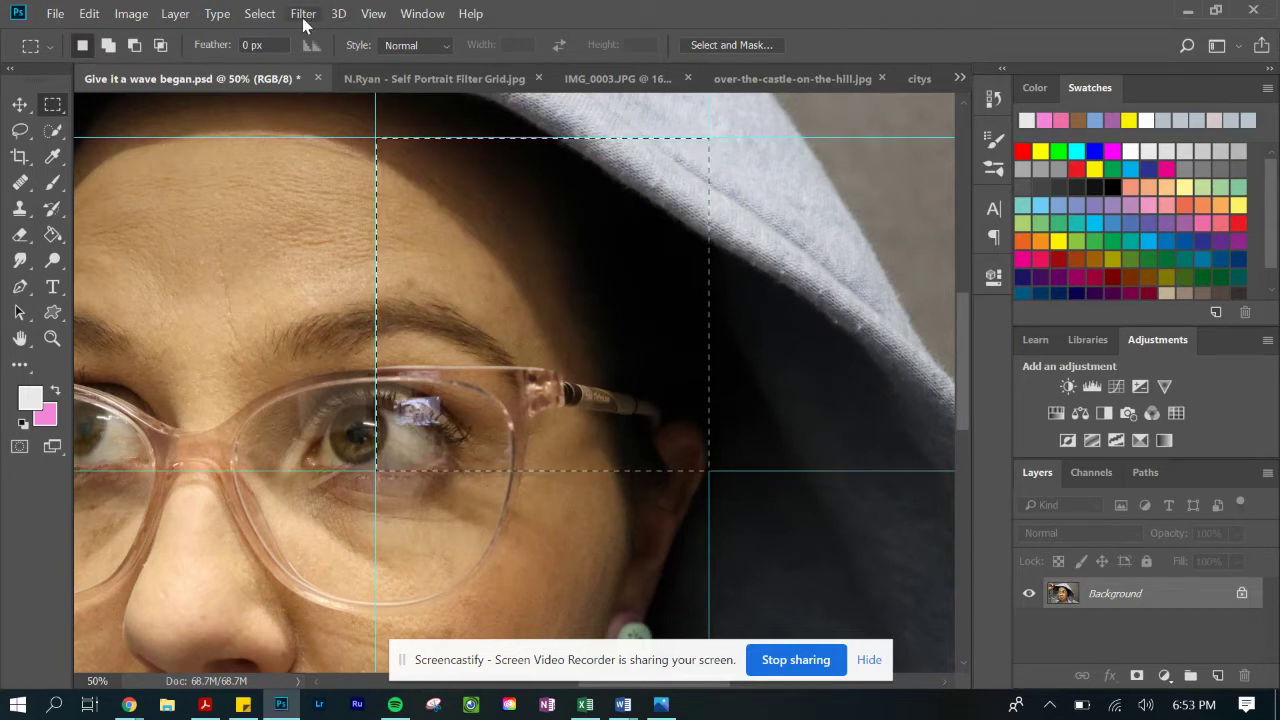
Posterize the selected grid square using the lowest number of levels
left_click(135, 14)
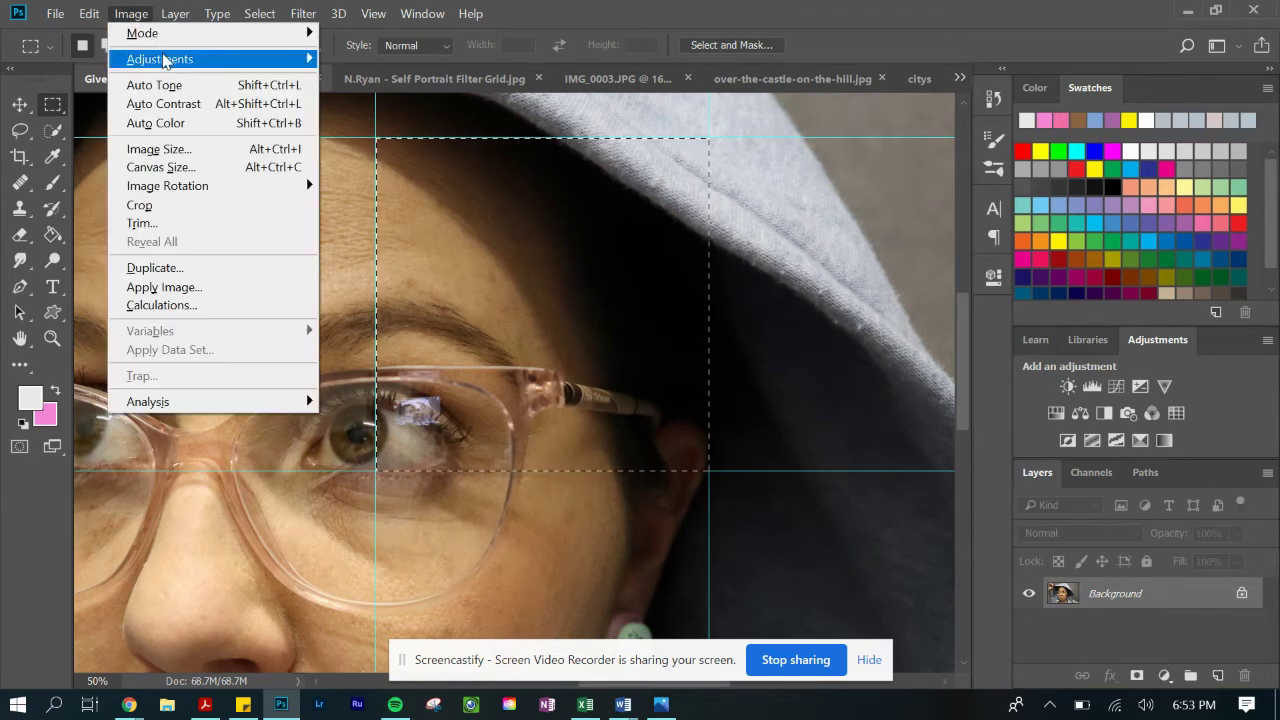
mouse_move(165, 60)
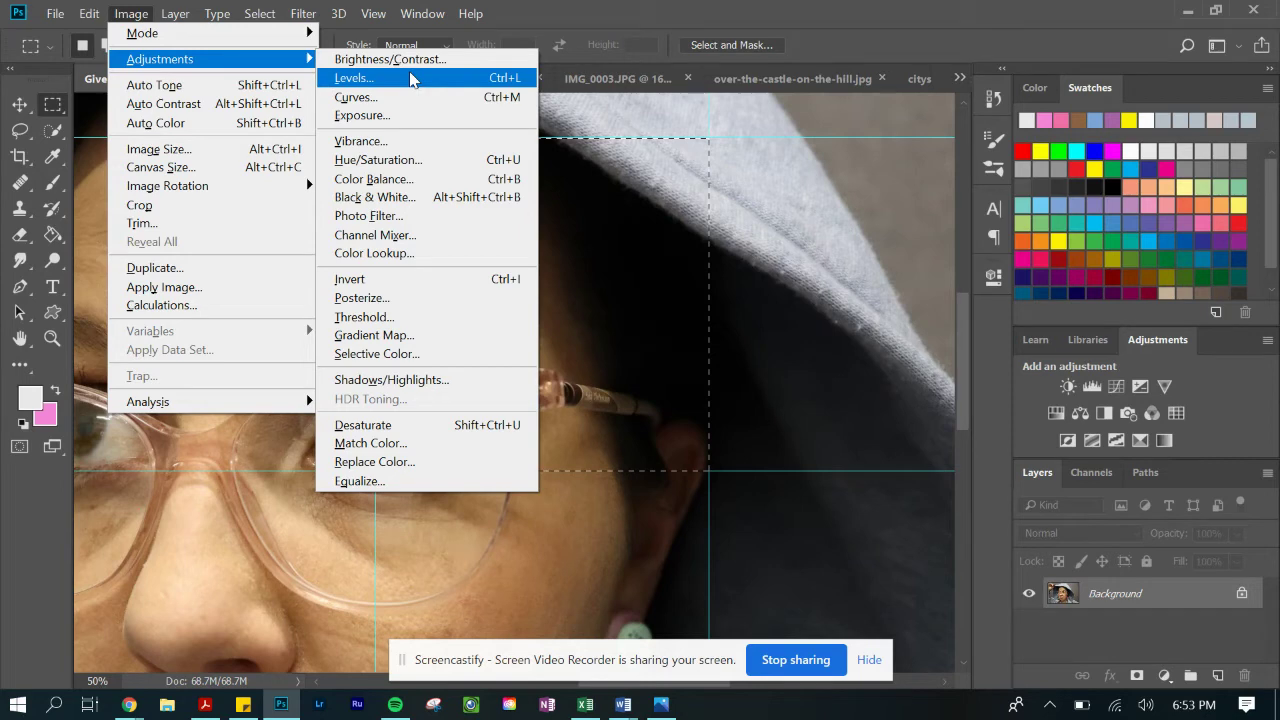
left_click(403, 297)
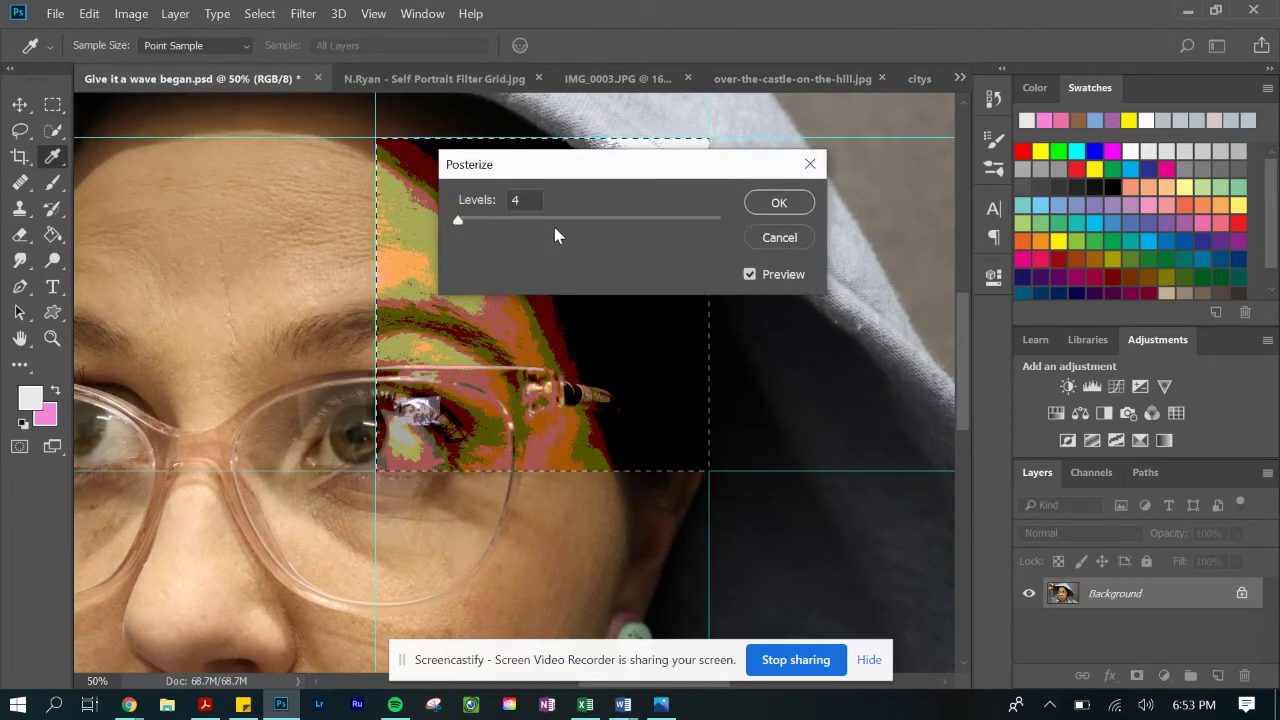
left_click_drag(546, 221, 453, 222)
left_click(790, 203)
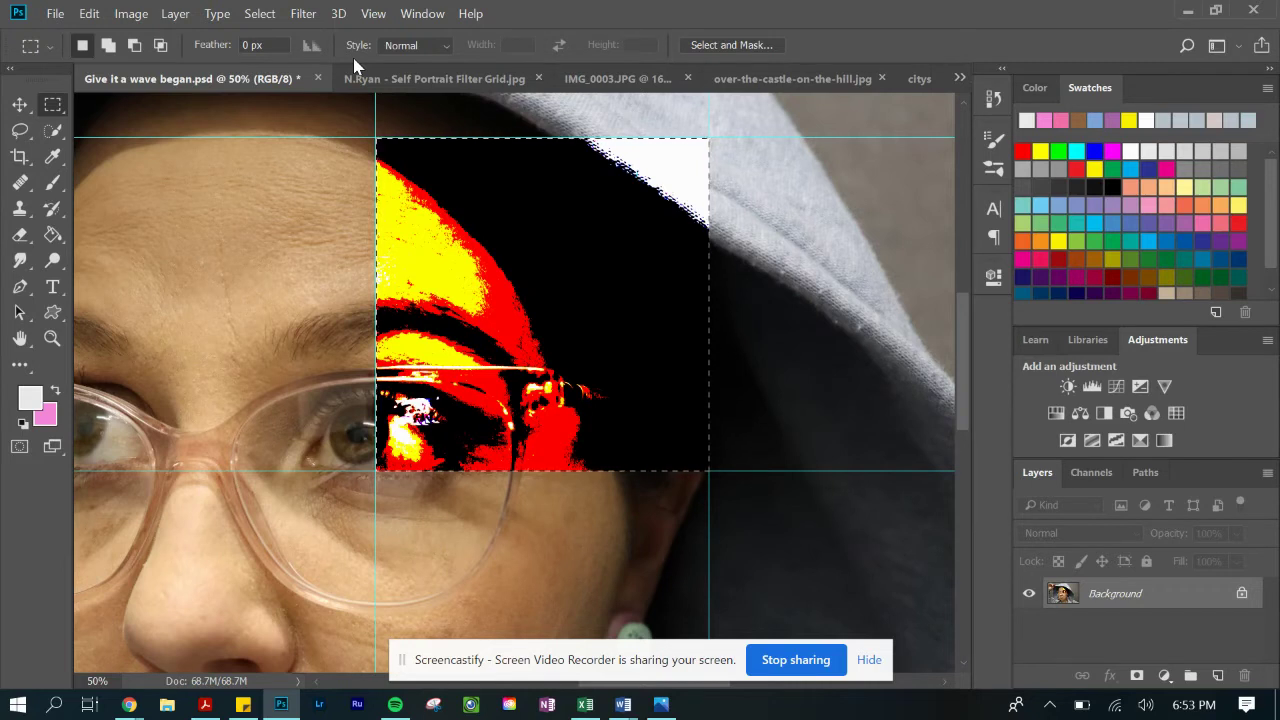
Recolour the posterized square with Hue/Saturation set to Hue -175, Saturation -20 and Lightness +31
left_click(128, 14)
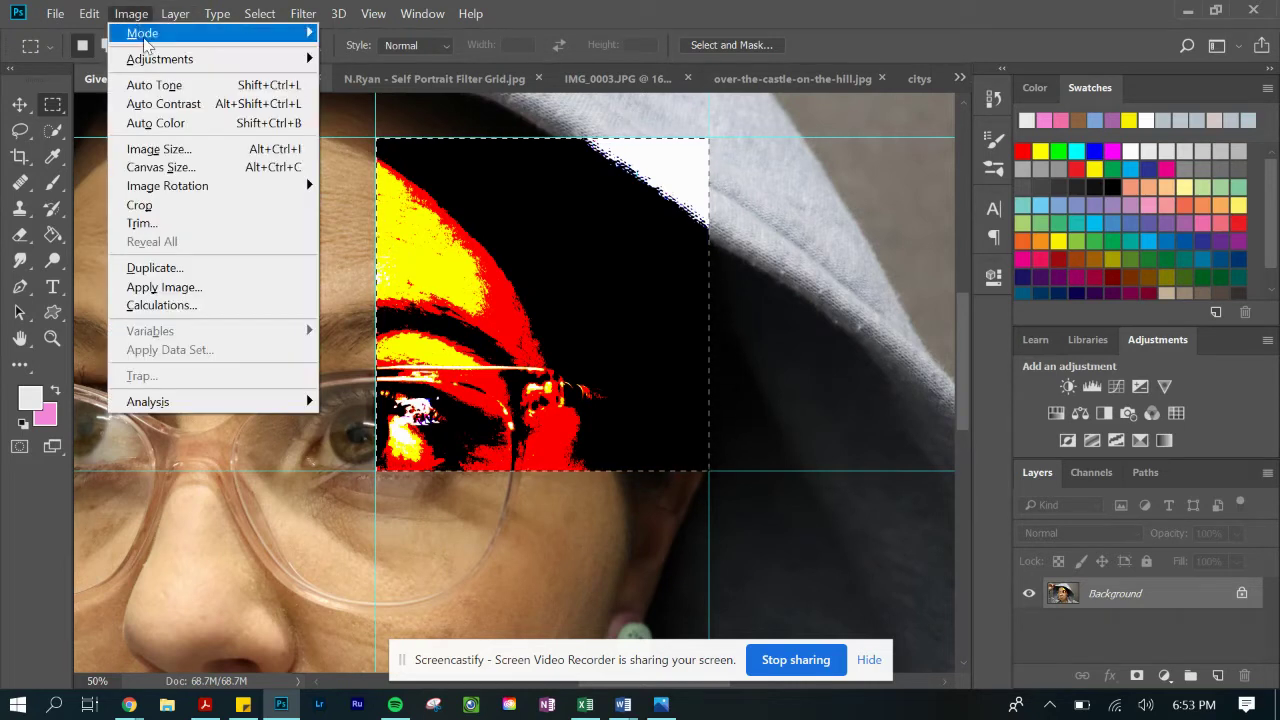
mouse_move(157, 58)
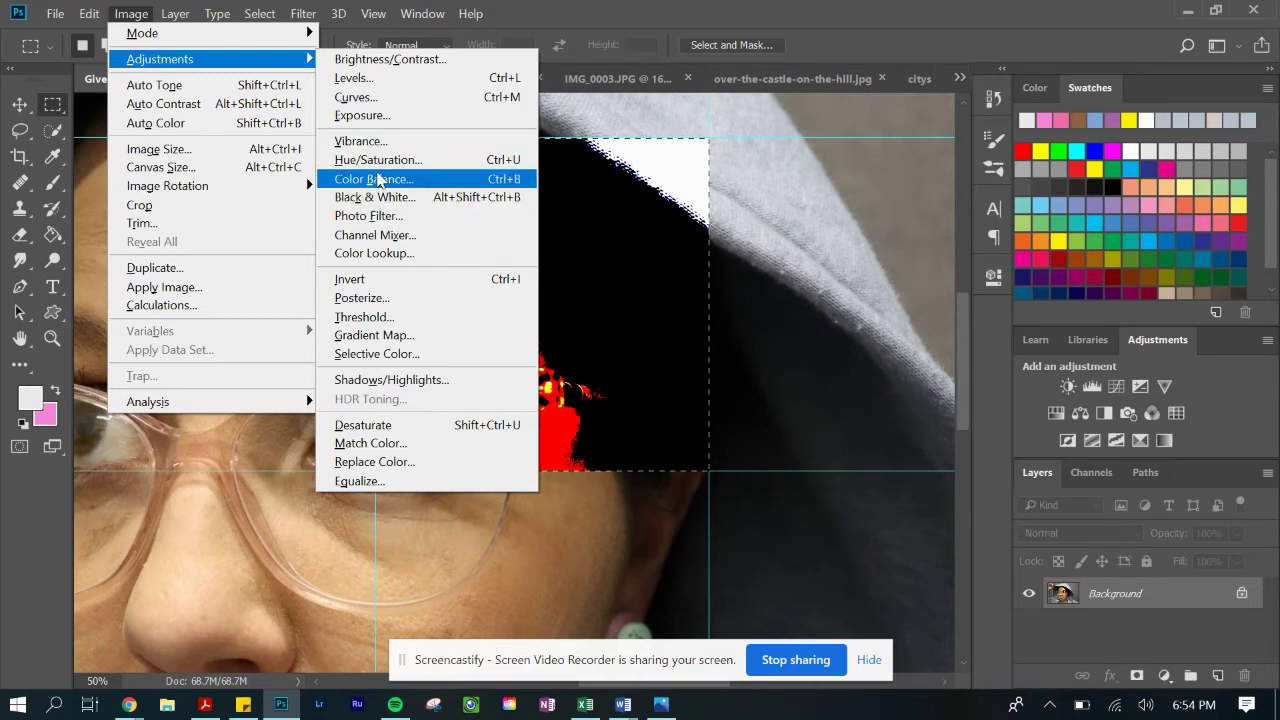
left_click(380, 162)
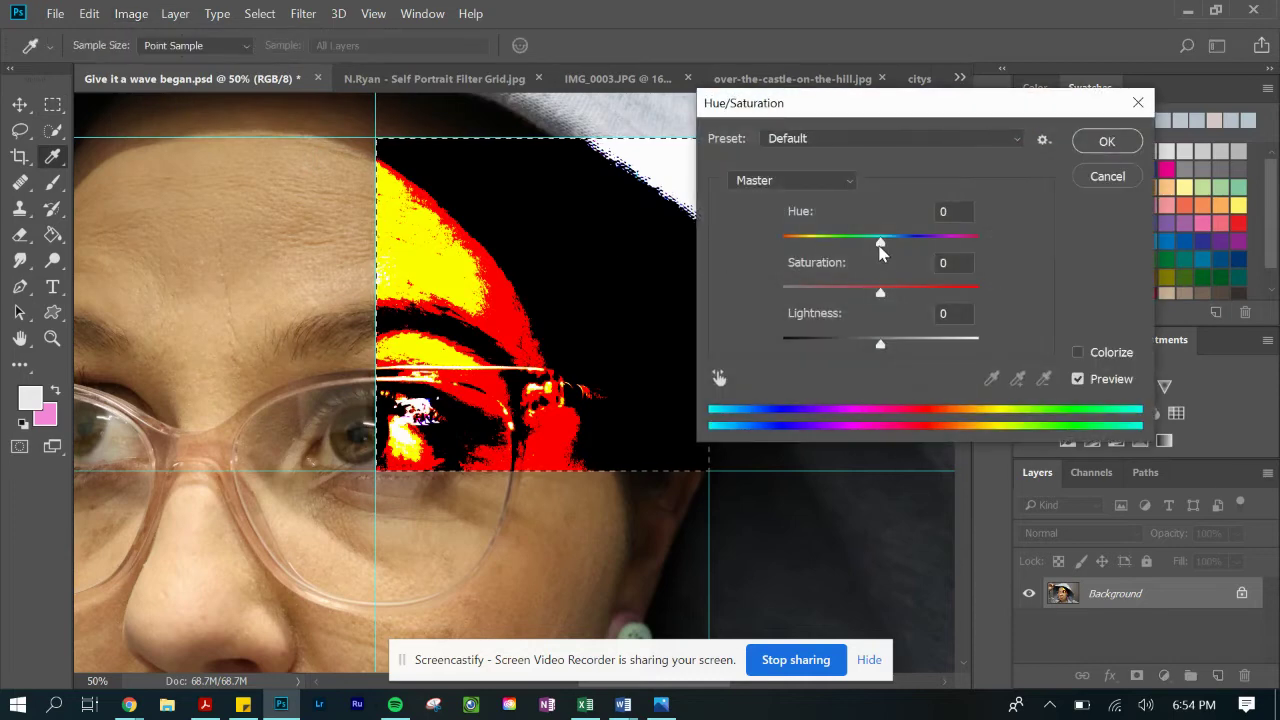
left_click_drag(880, 243, 791, 245)
mouse_move(880, 291)
left_mouse_down()
mouse_move(803, 295)
mouse_move(860, 293)
left_mouse_up()
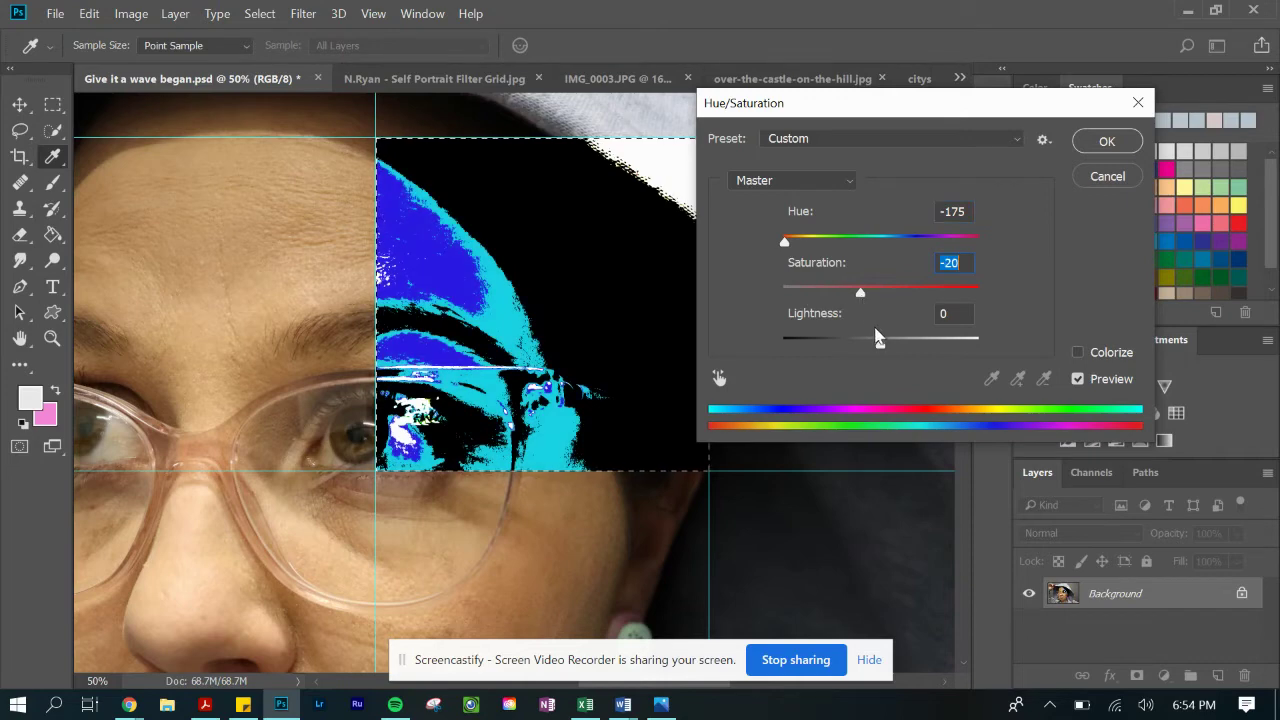
left_click_drag(878, 346, 910, 346)
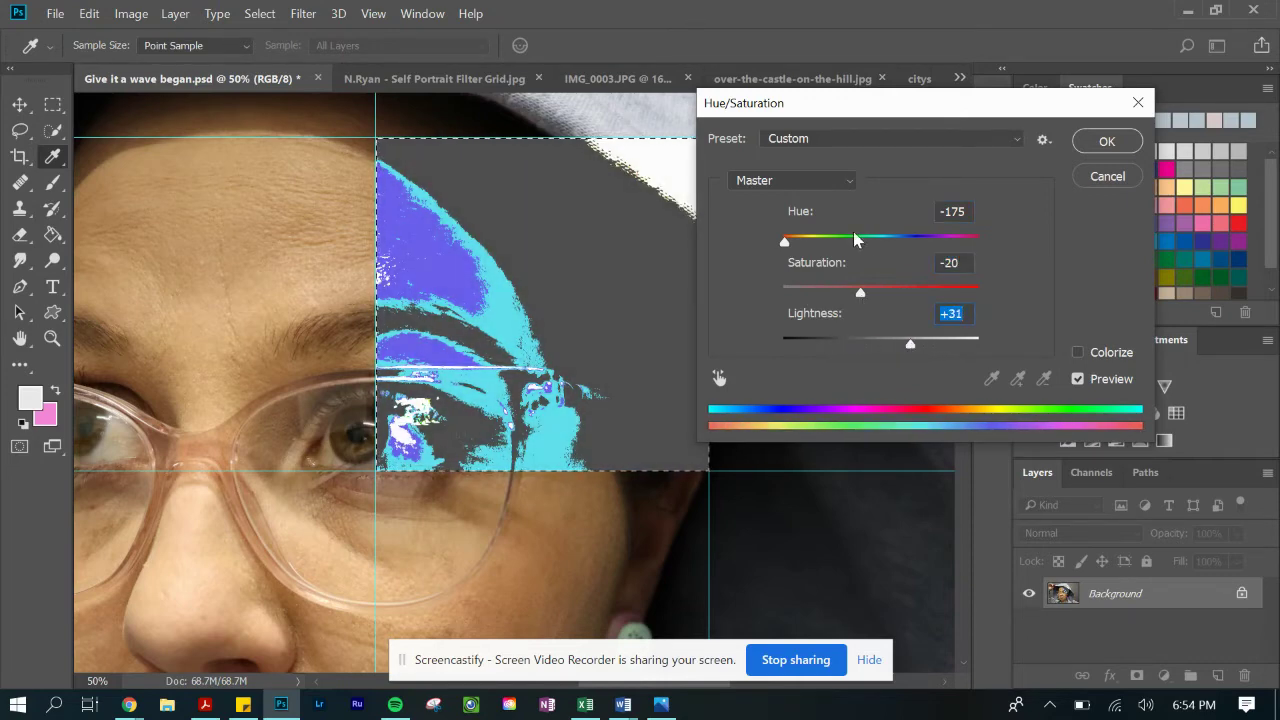
left_click(1100, 143)
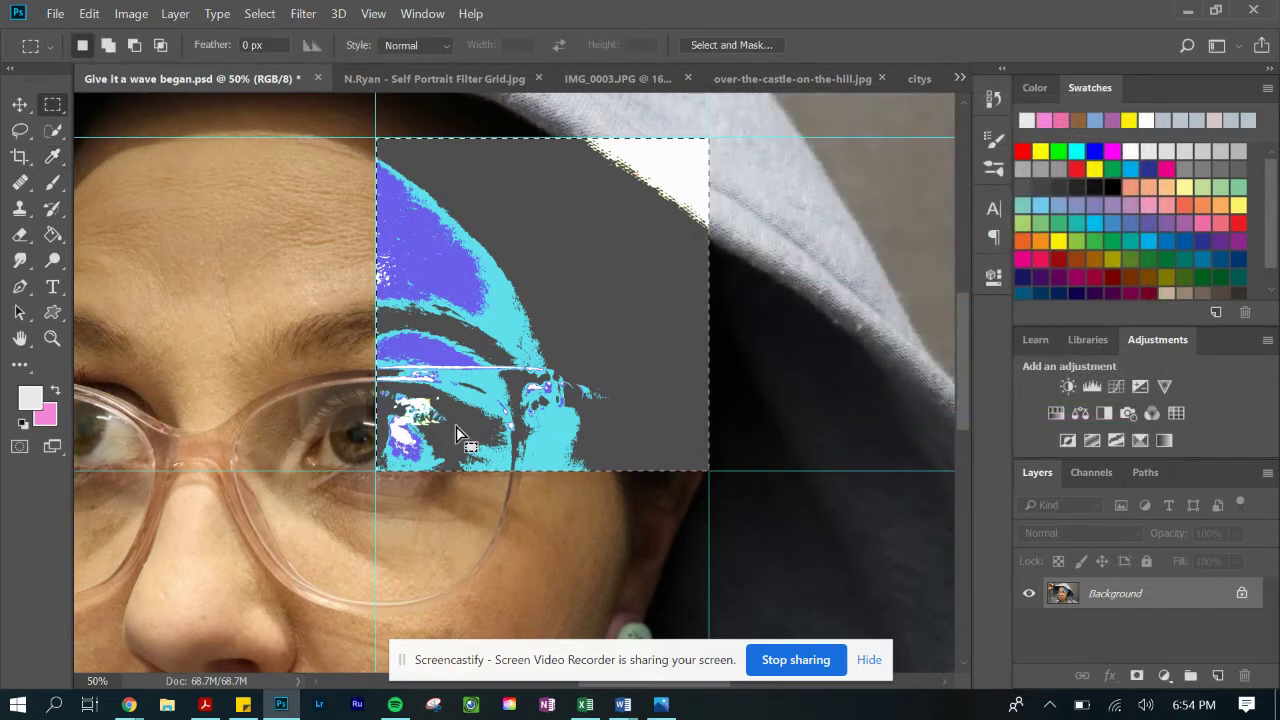
Select the neighbouring grid square over the forehead and between the eyes with a rectangular marquee
scroll(277, 240, "right", 2)
scroll(277, 240, "left", 9)
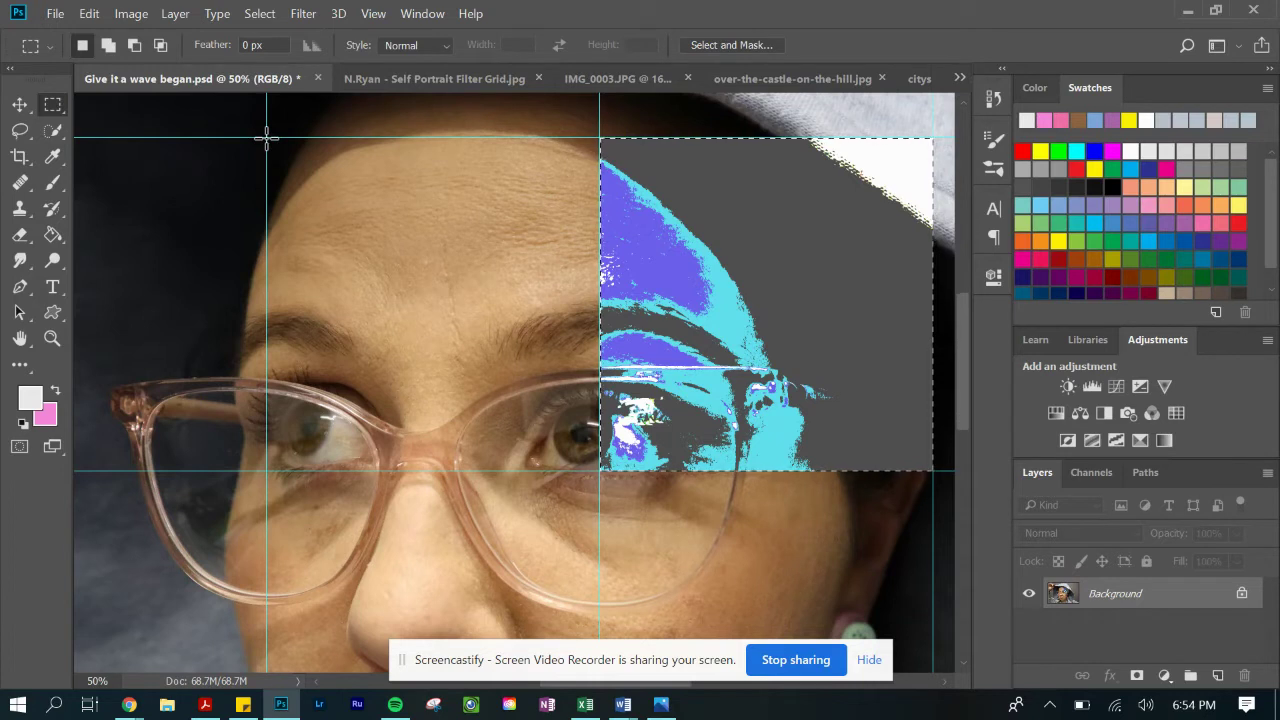
left_click_drag(266, 137, 600, 468)
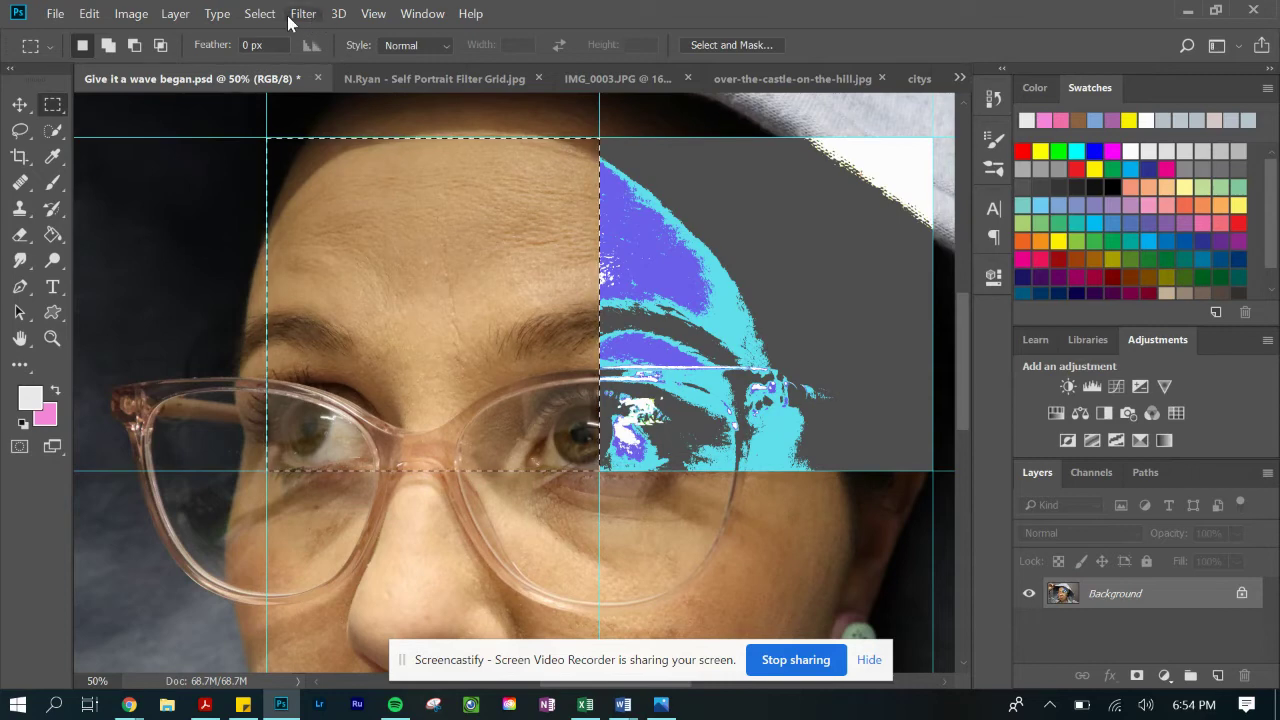
left_click(131, 16)
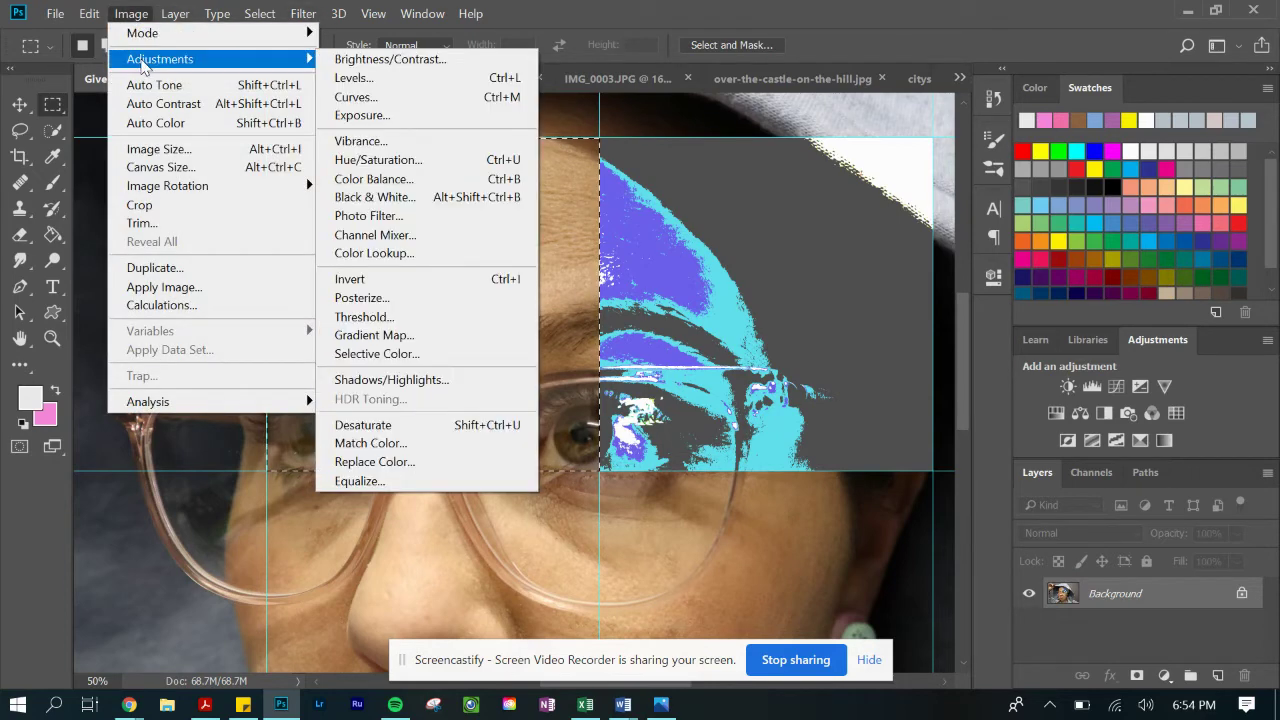
mouse_move(176, 13)
mouse_move(422, 13)
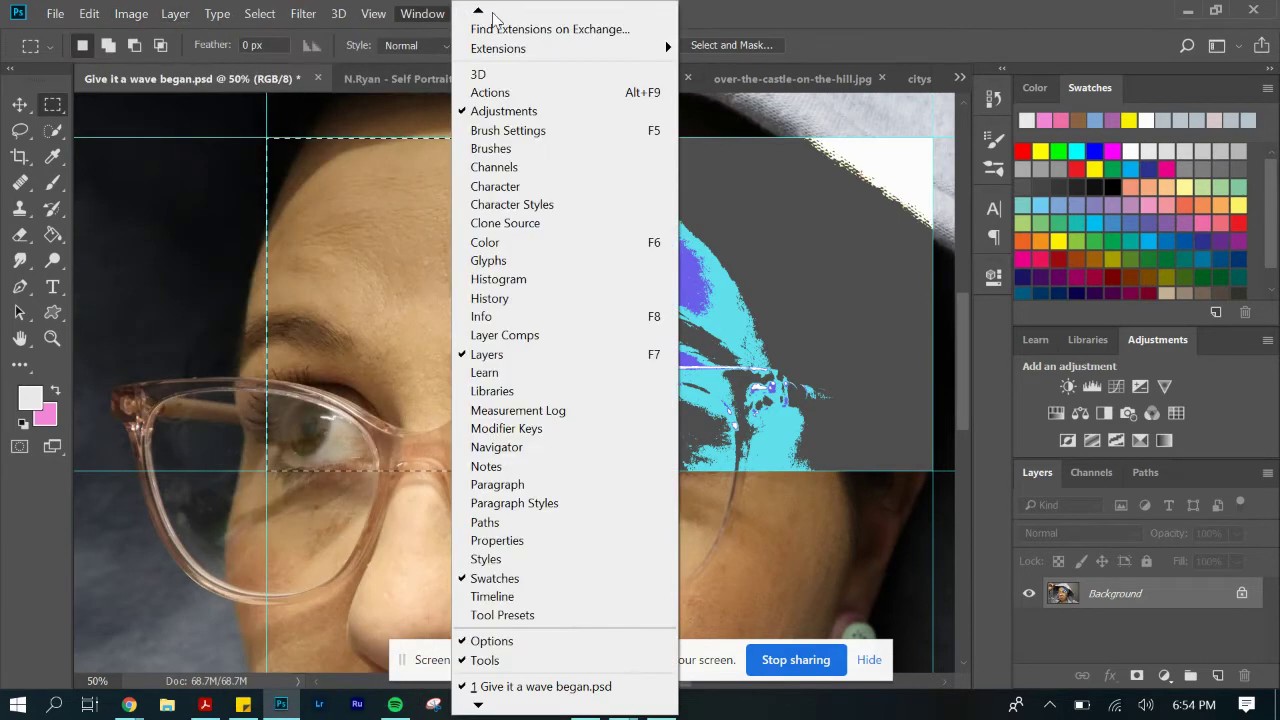
left_click(785, 8)
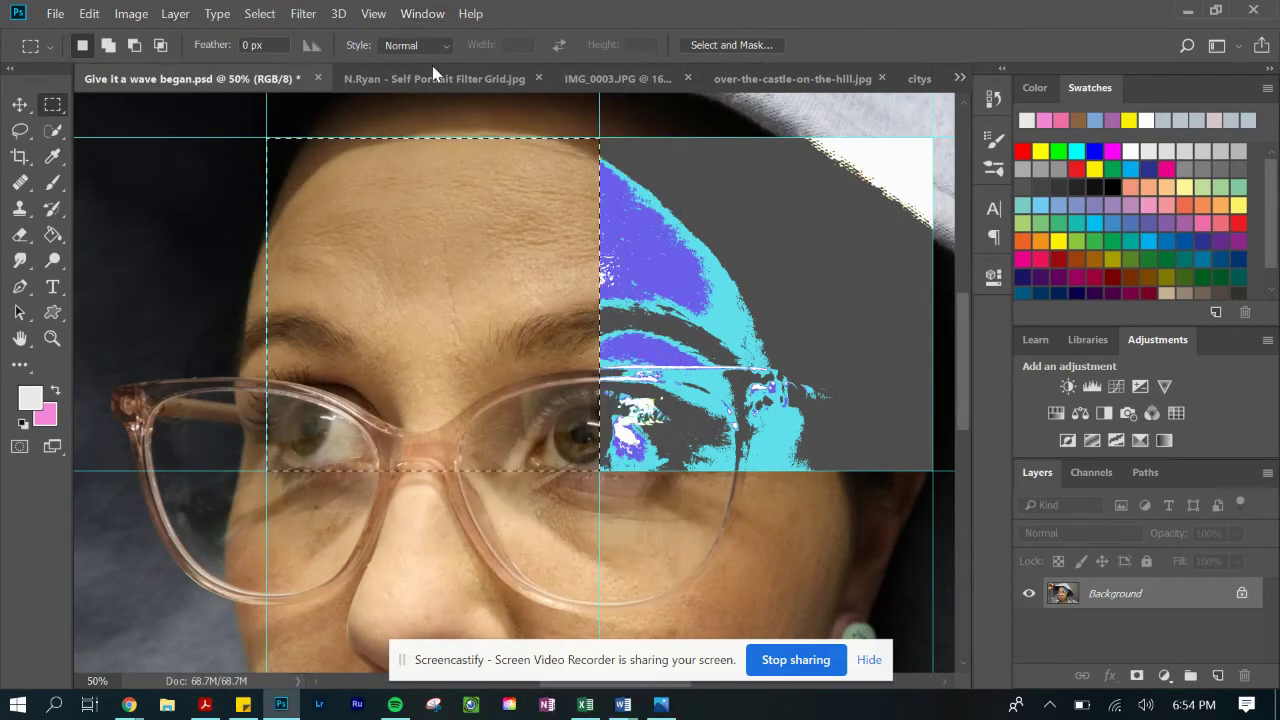
Open the Filter Gallery for the selected forehead square and set the Cutout filter's Number of Levels to 7
left_click(299, 14)
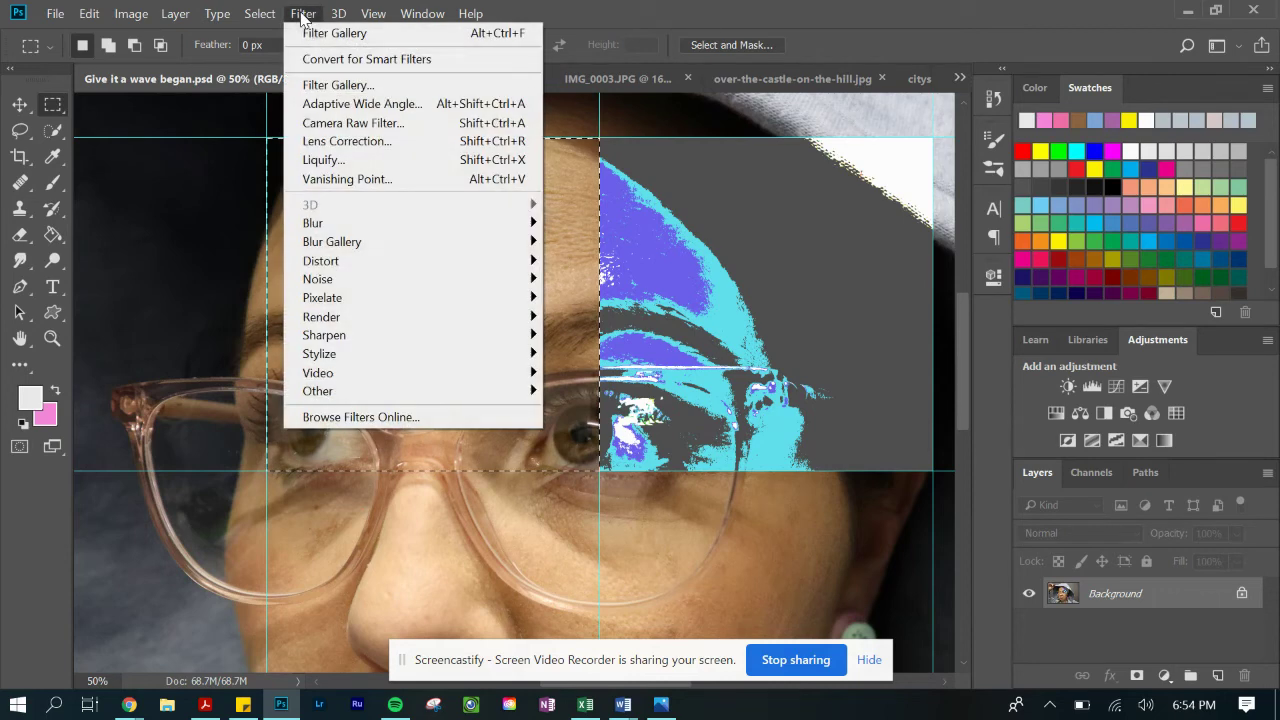
left_click(347, 88)
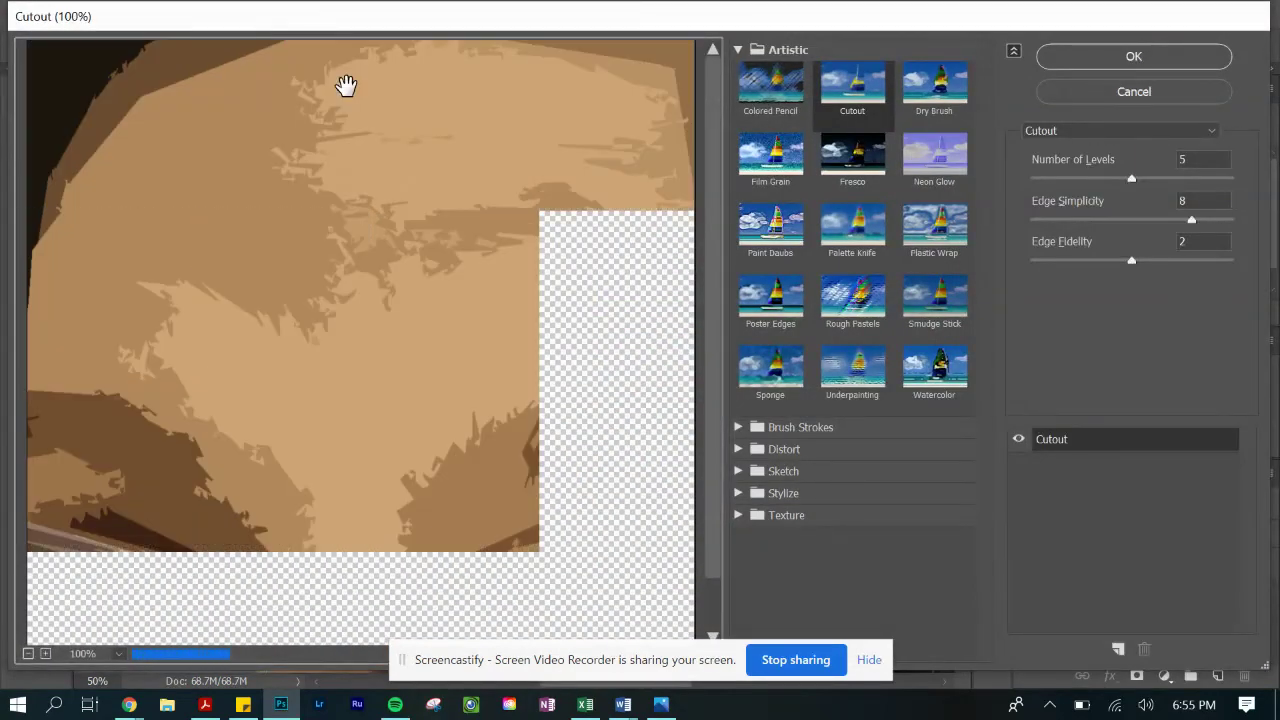
left_click(29, 654)
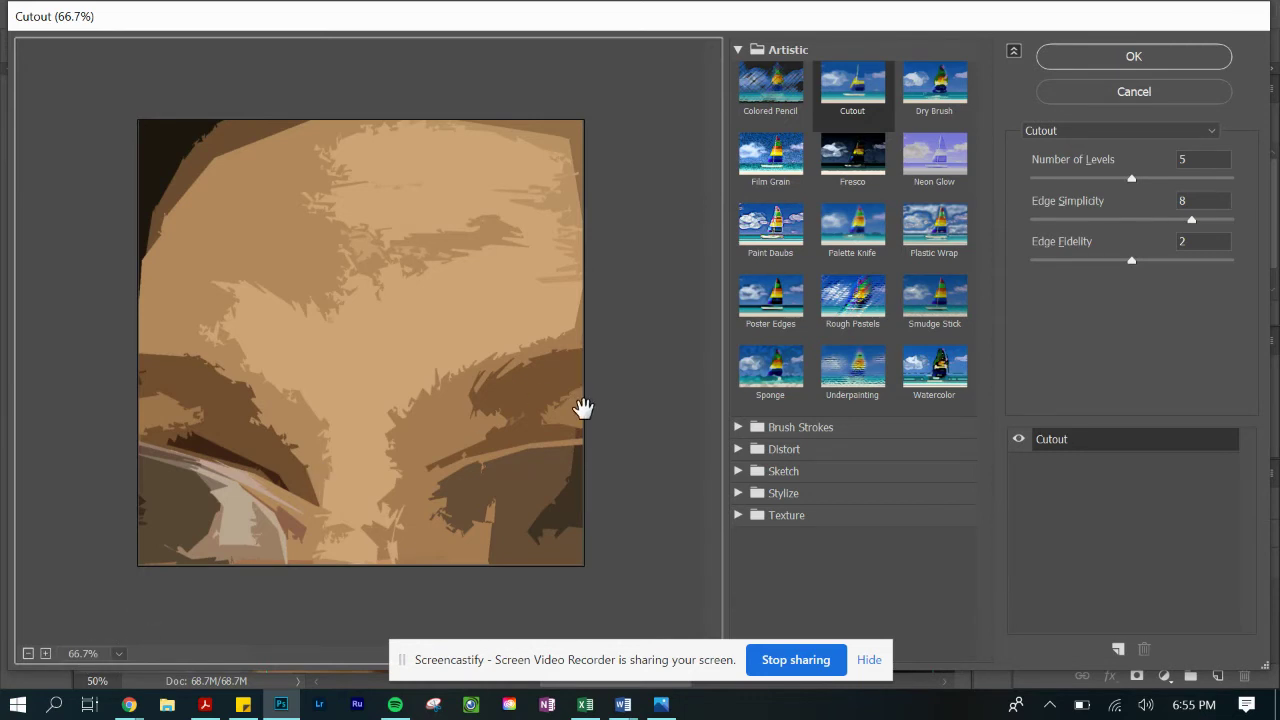
left_click(1078, 178)
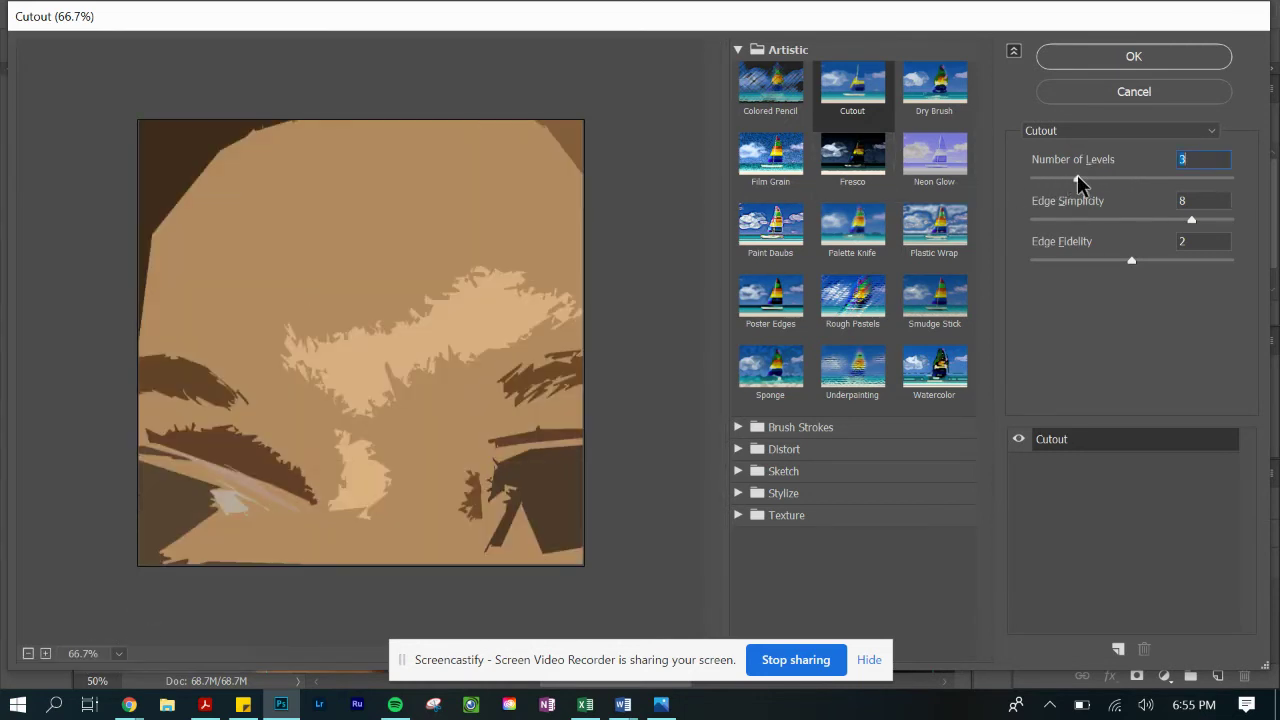
left_click_drag(1078, 180, 1048, 182)
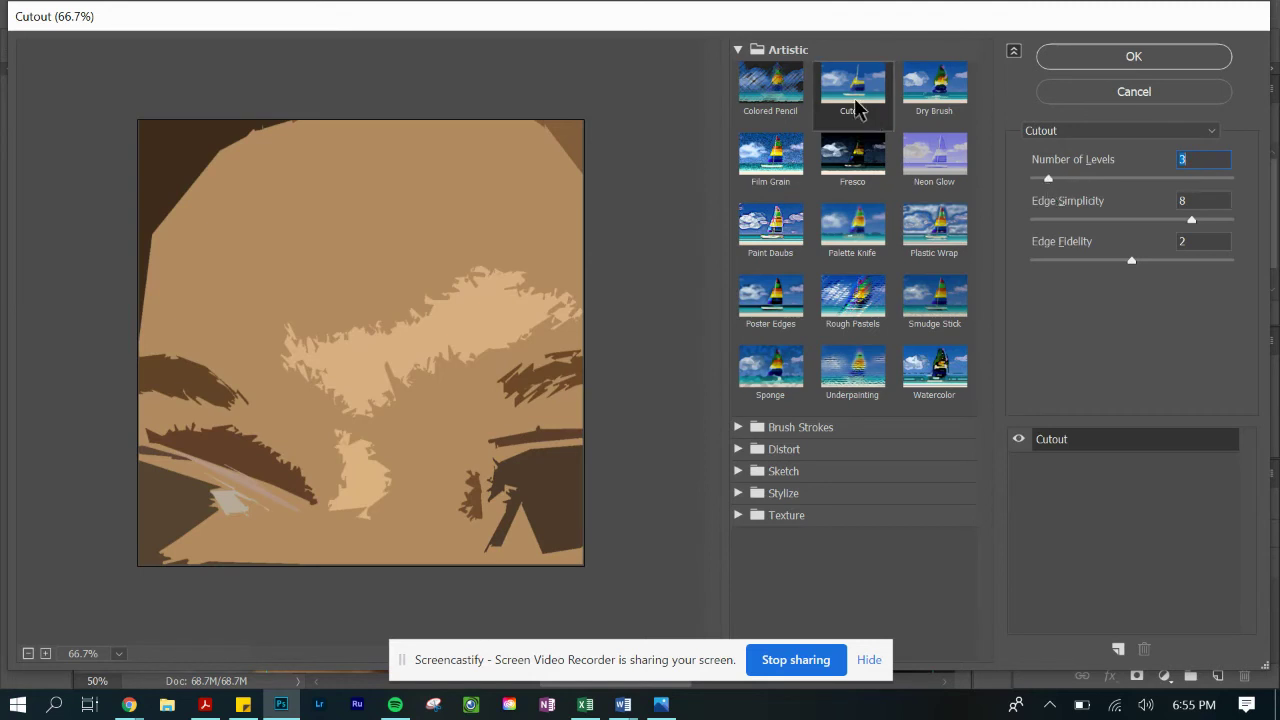
left_click(1094, 178)
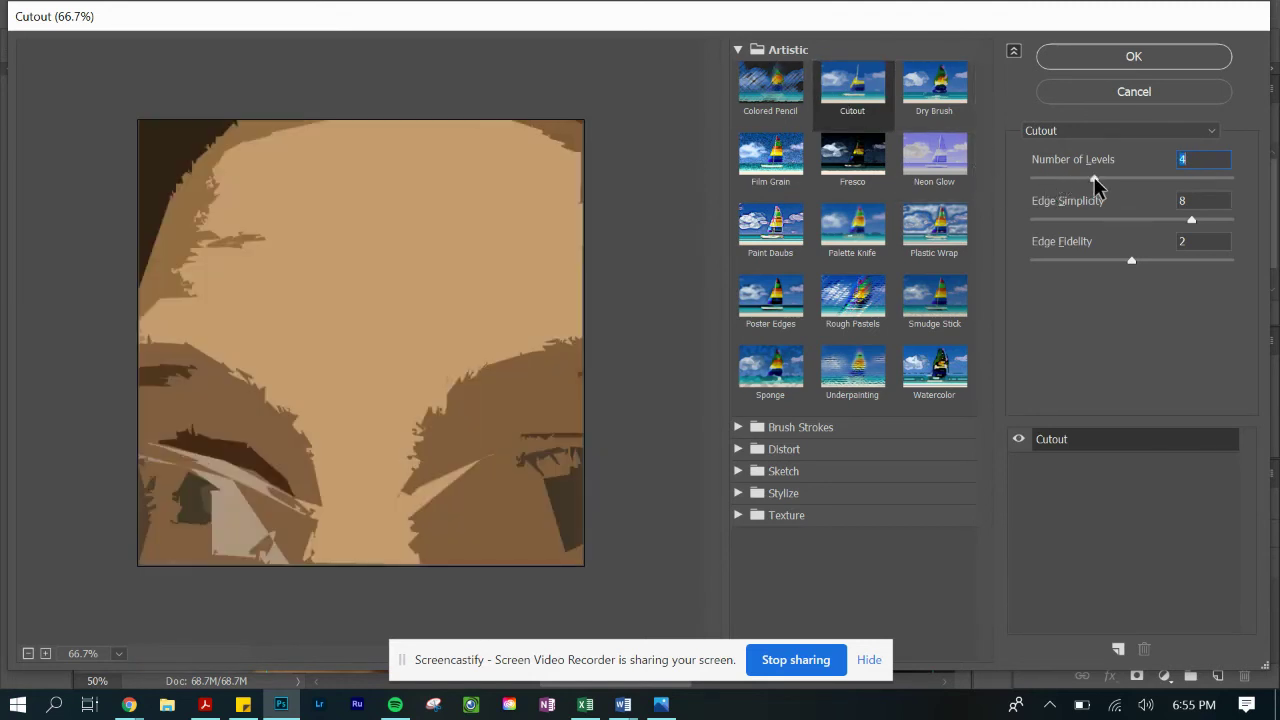
left_click_drag(1094, 178, 1184, 180)
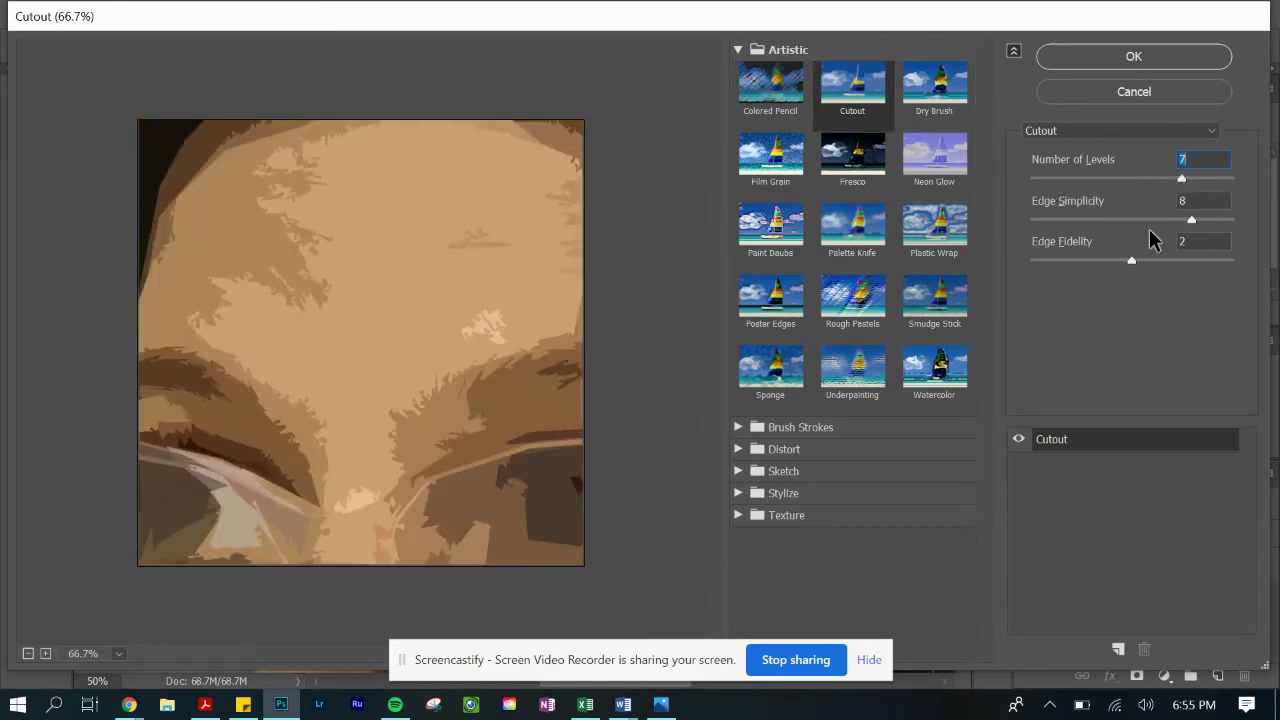
Set Cutout's Edge Simplicity to 1, raise its Edge Fidelity, and apply the filter to the forehead square
left_click(1143, 219)
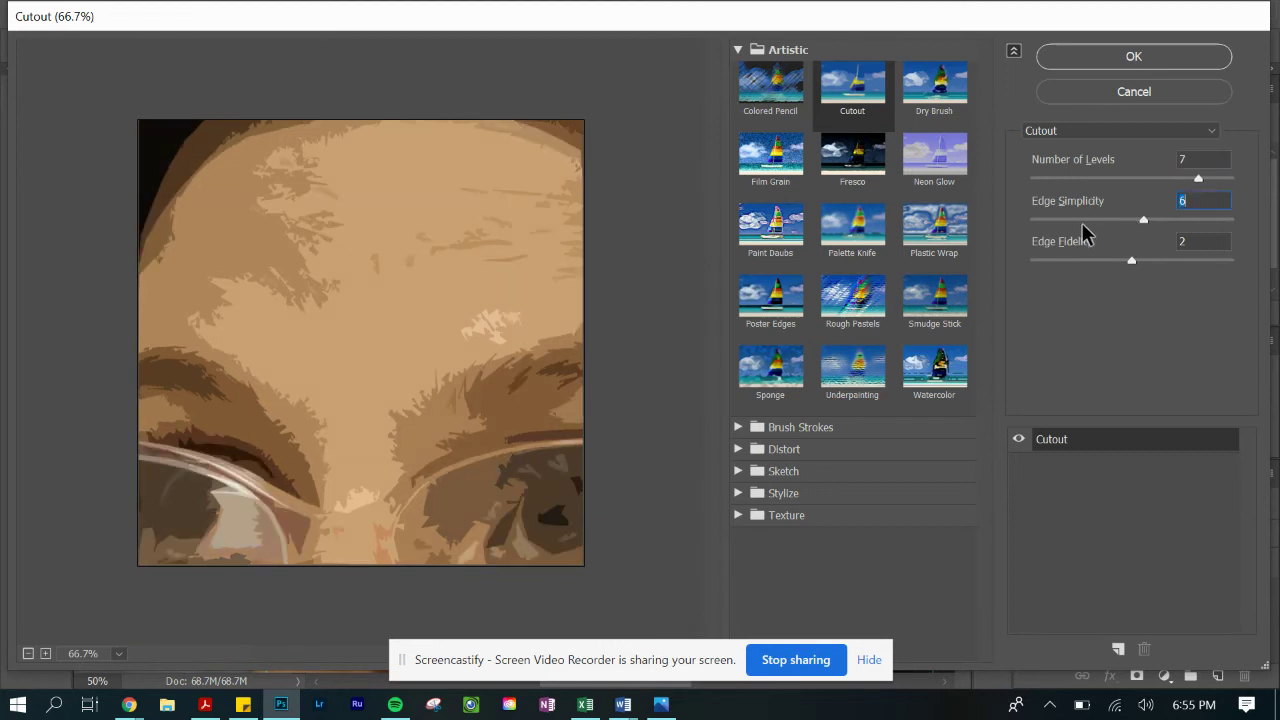
left_click(1047, 219)
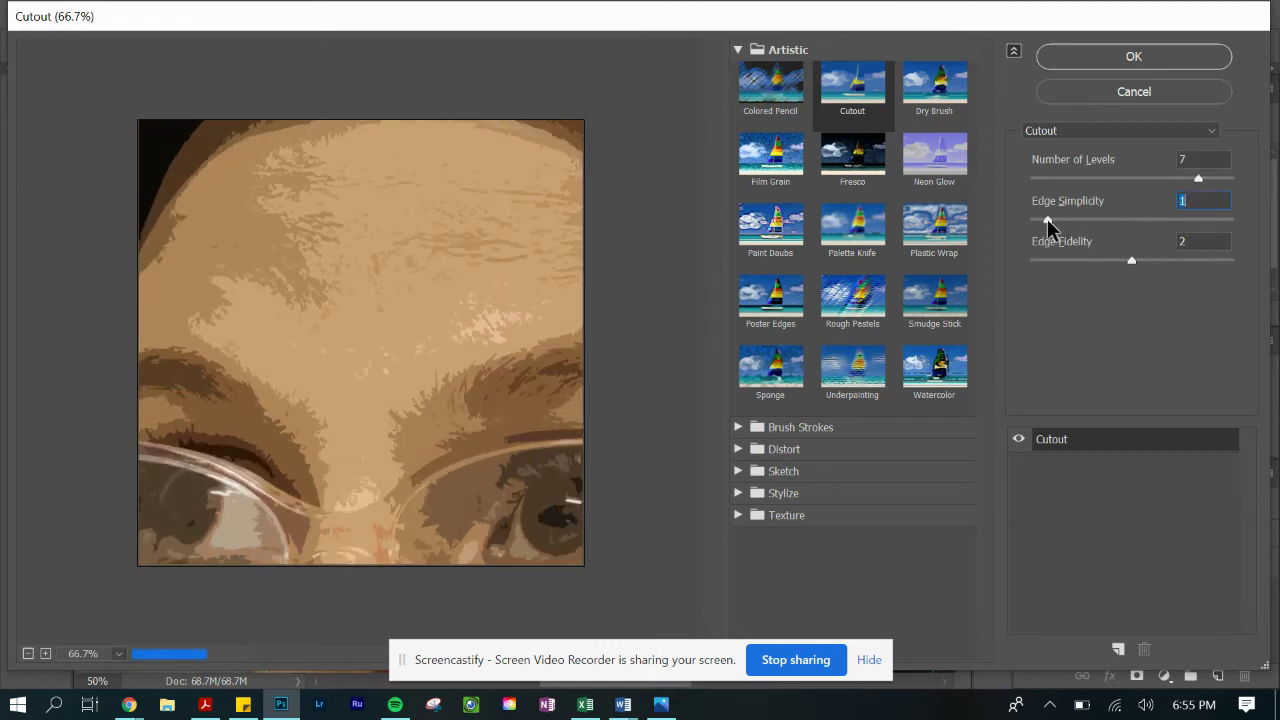
left_click(1074, 259)
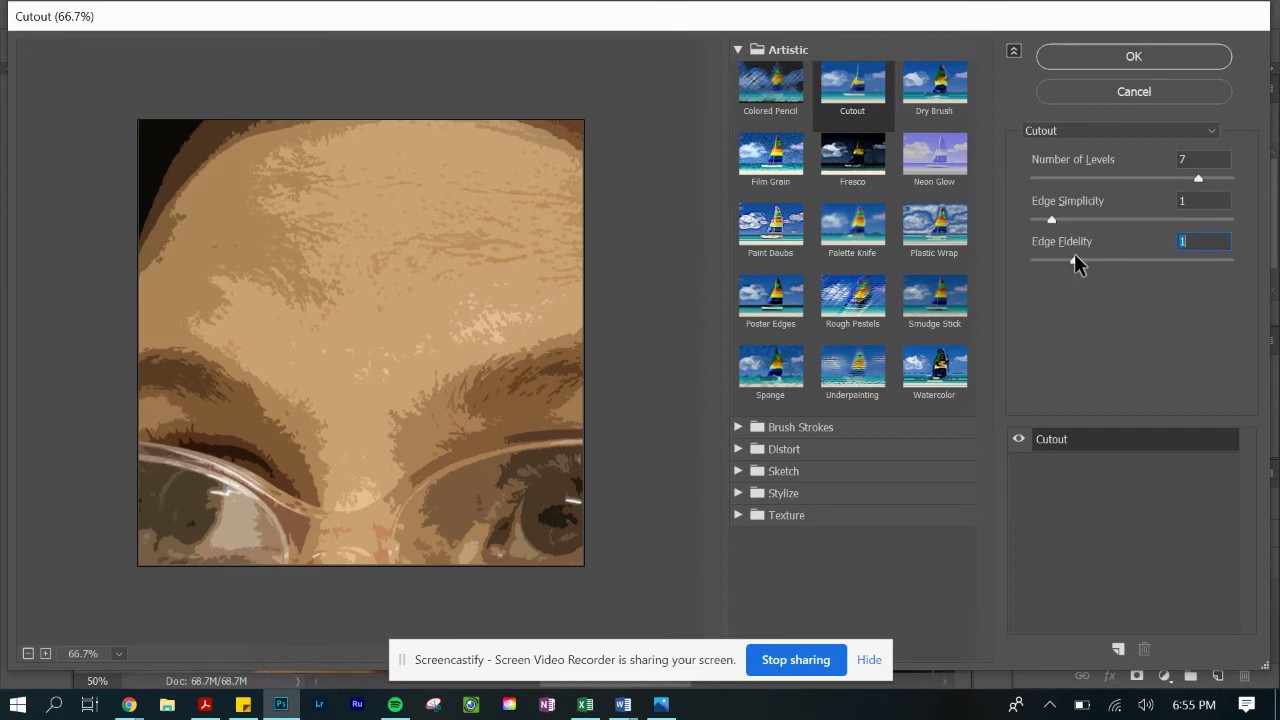
left_click_drag(1070, 257, 1192, 256)
left_click(1128, 55)
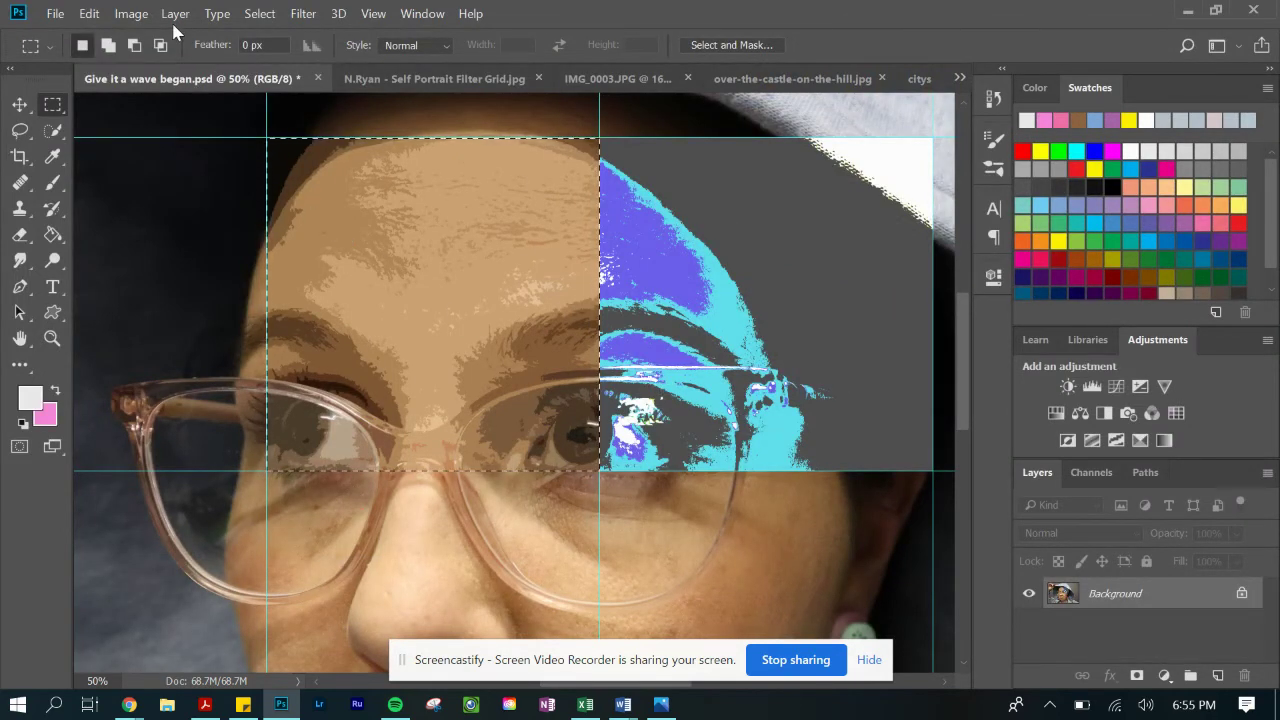
Recolour the Cutout square to a muted olive green with Hue/Saturation, using a positive Hue shift and Saturation -43
left_click(134, 16)
mouse_move(146, 62)
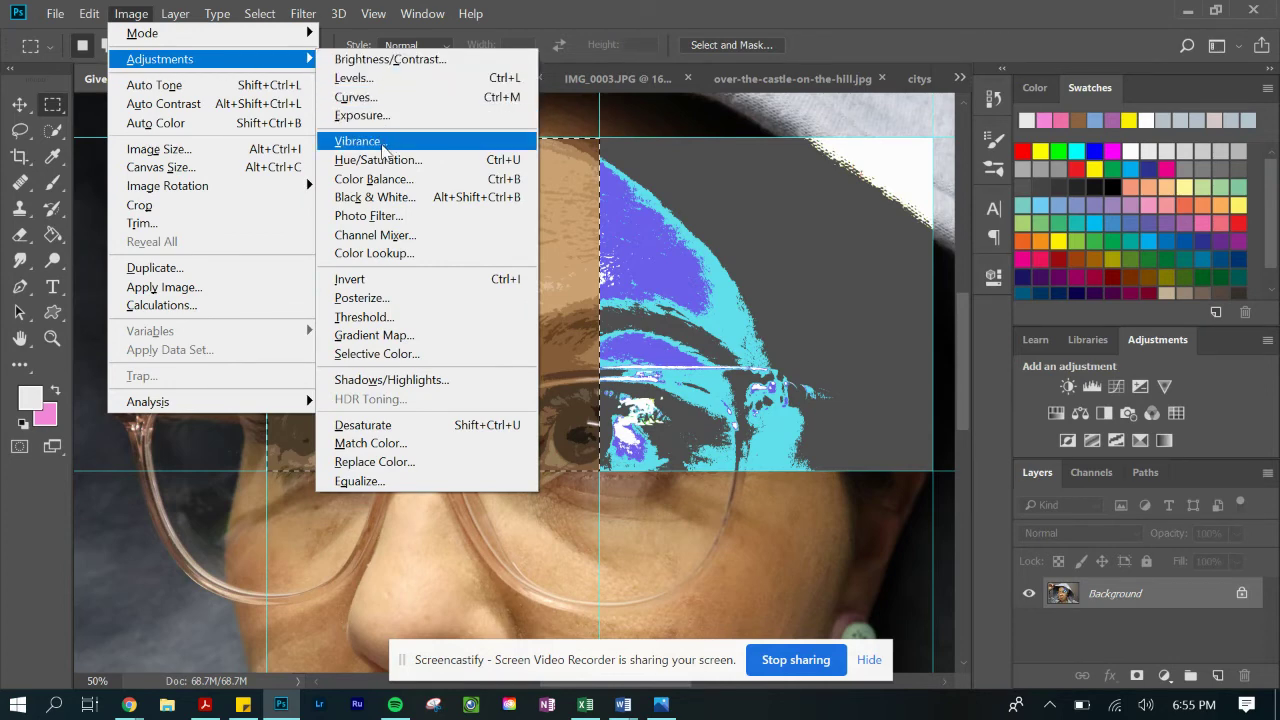
left_click(378, 160)
left_click_drag(879, 242, 947, 247)
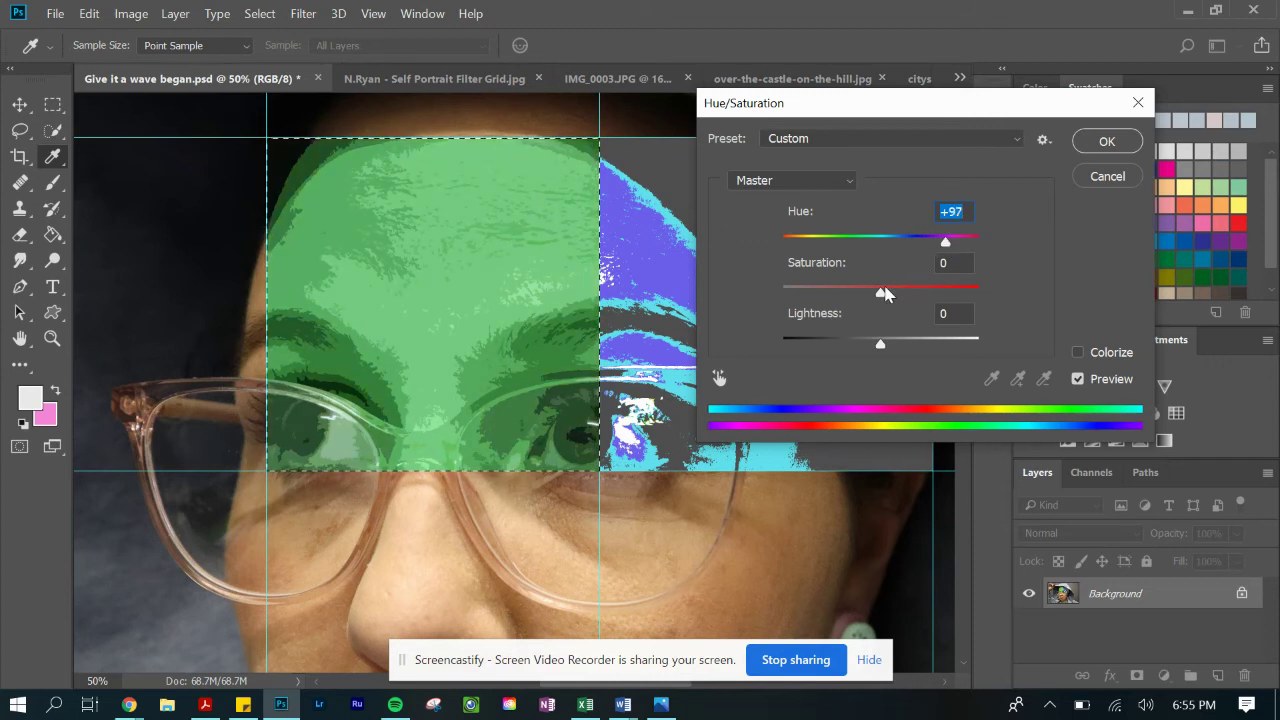
left_click_drag(882, 291, 794, 291)
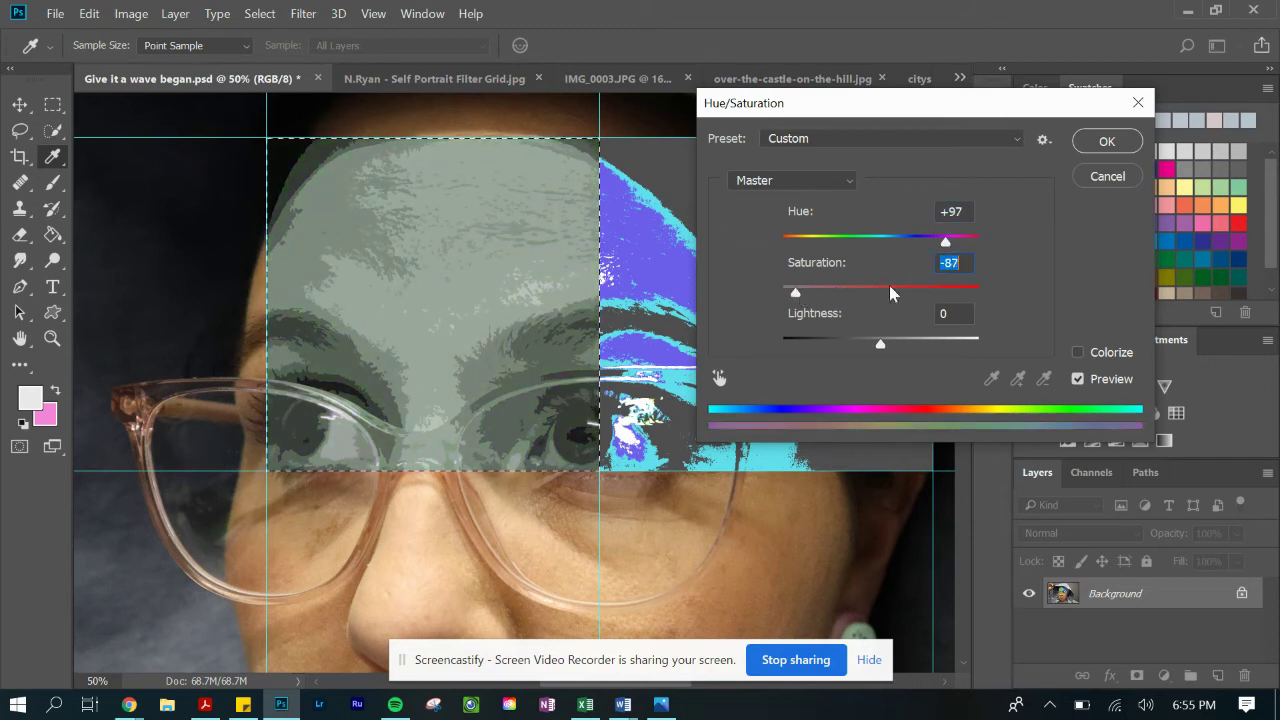
left_click(838, 290)
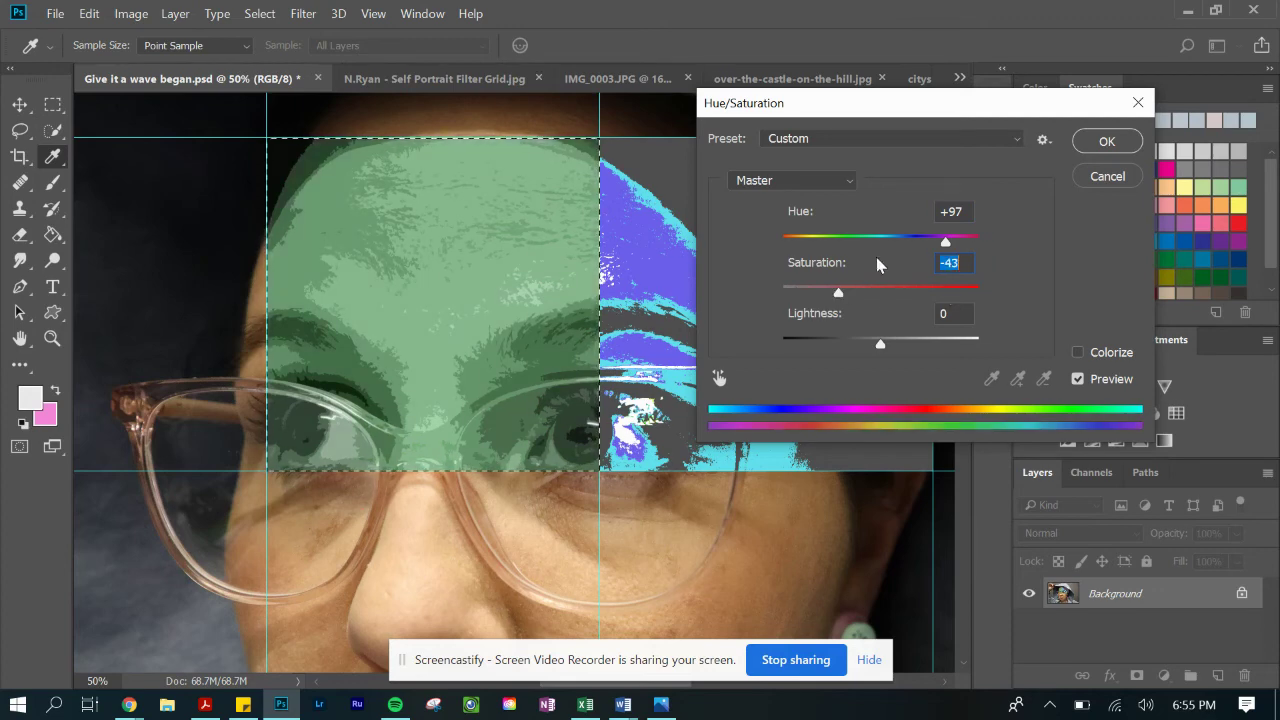
left_click(925, 242)
left_click(1104, 141)
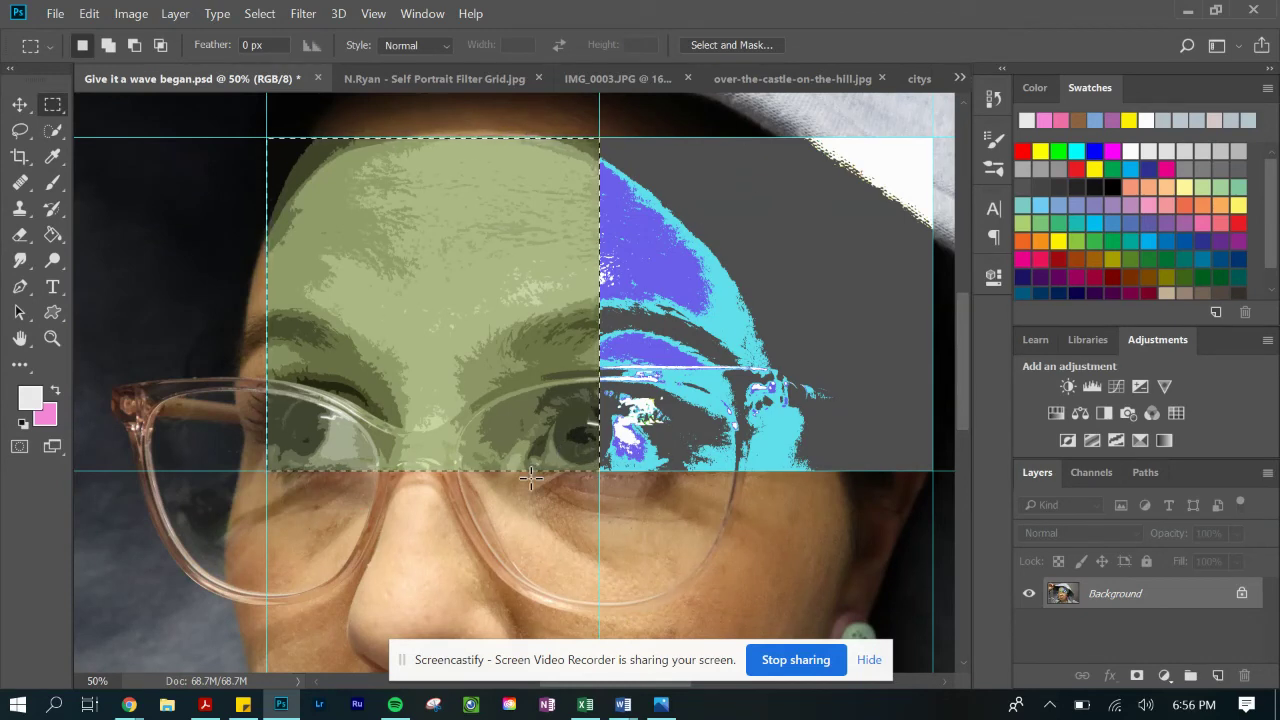
Look at the finished example in the Self Portrait Filter Grid document, and return to Give it a wave began.psd
scroll(531, 478, "right", 2)
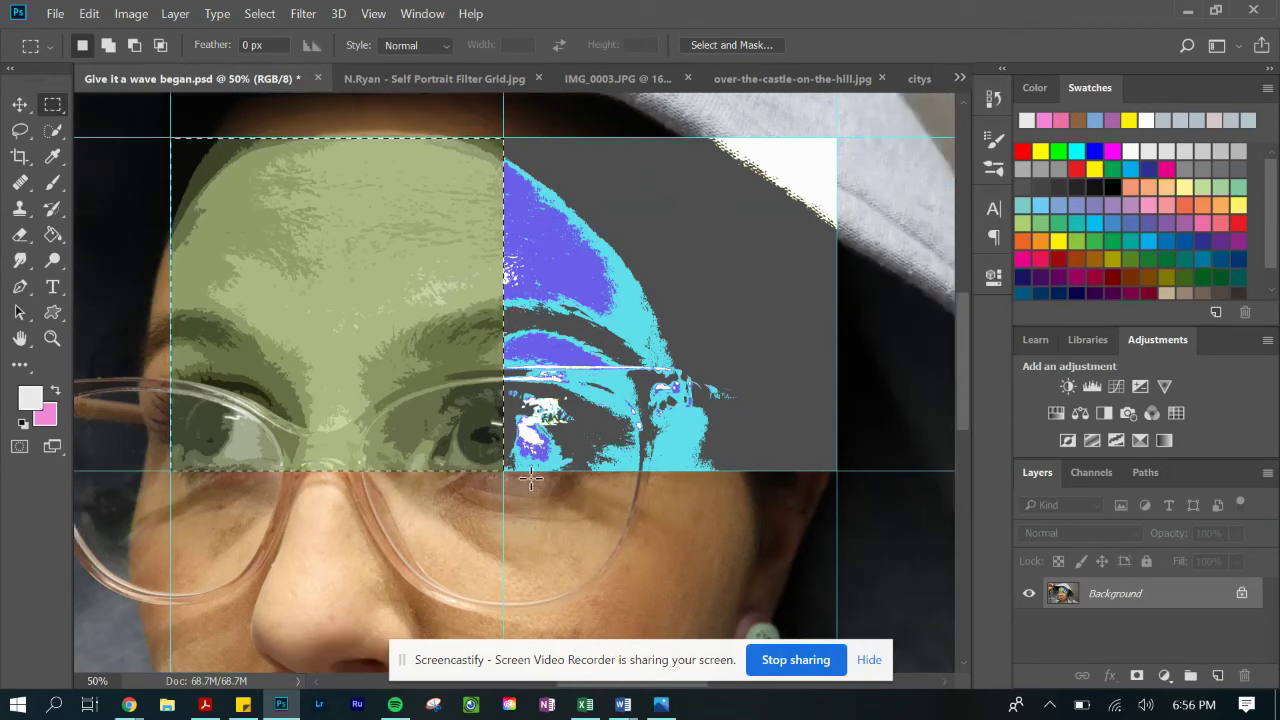
left_click(407, 80)
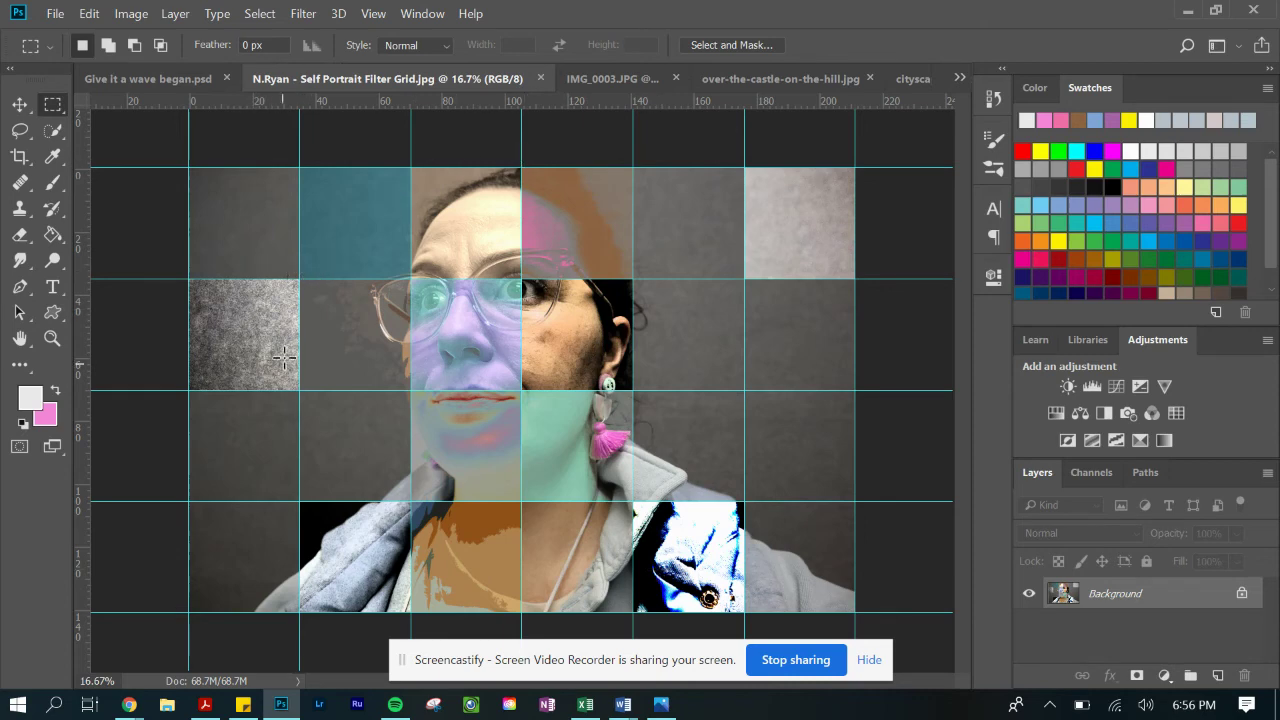
left_click(152, 84)
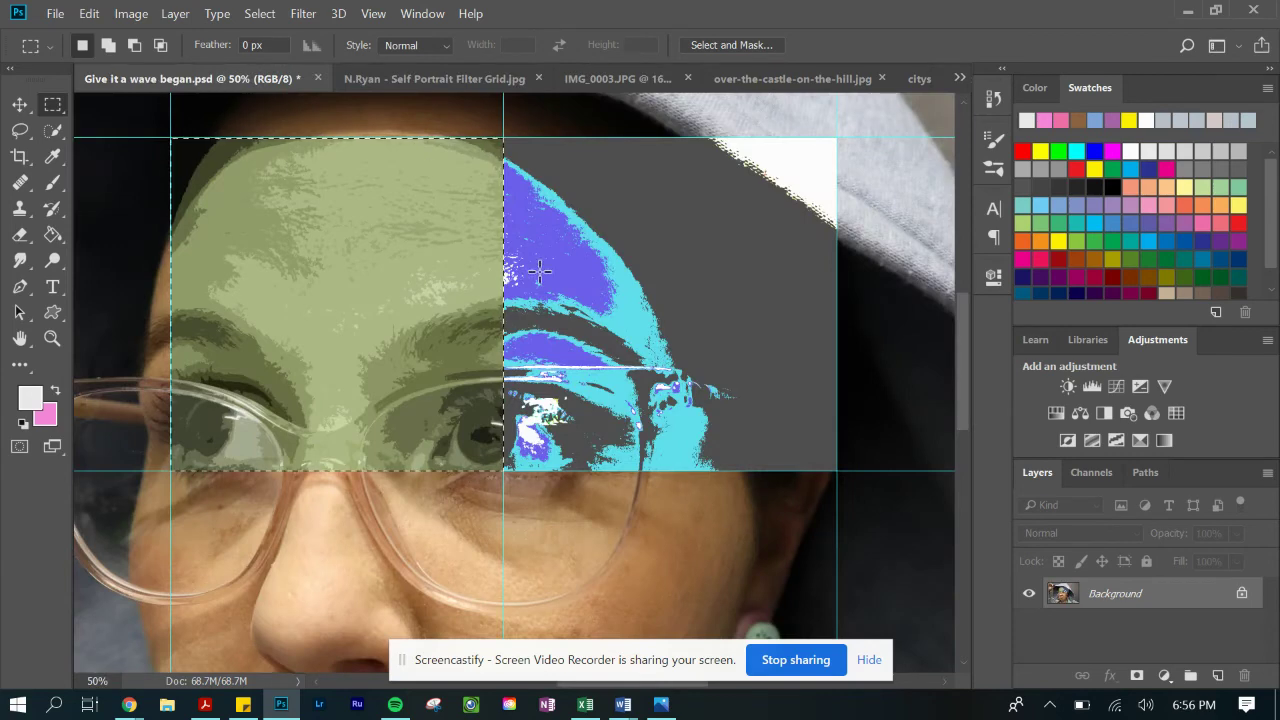
Fit the whole portrait on screen and deselect the forehead grid square
left_click(55, 339)
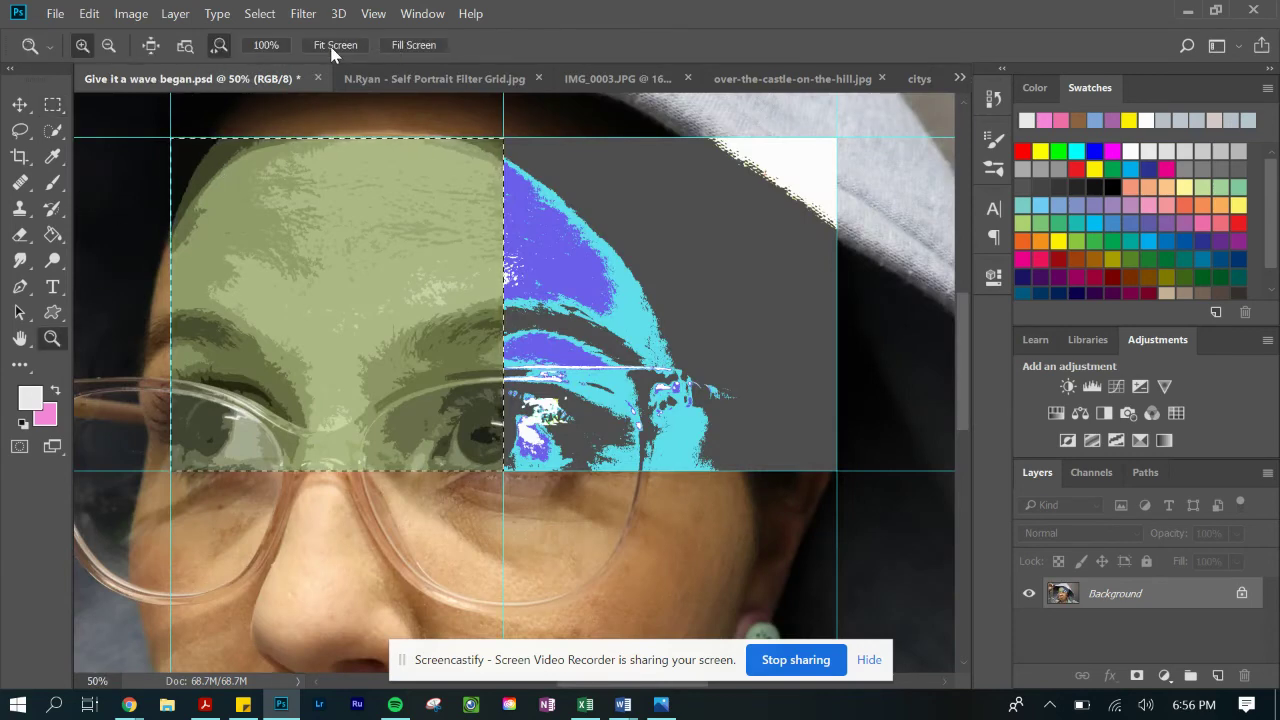
left_click(335, 45)
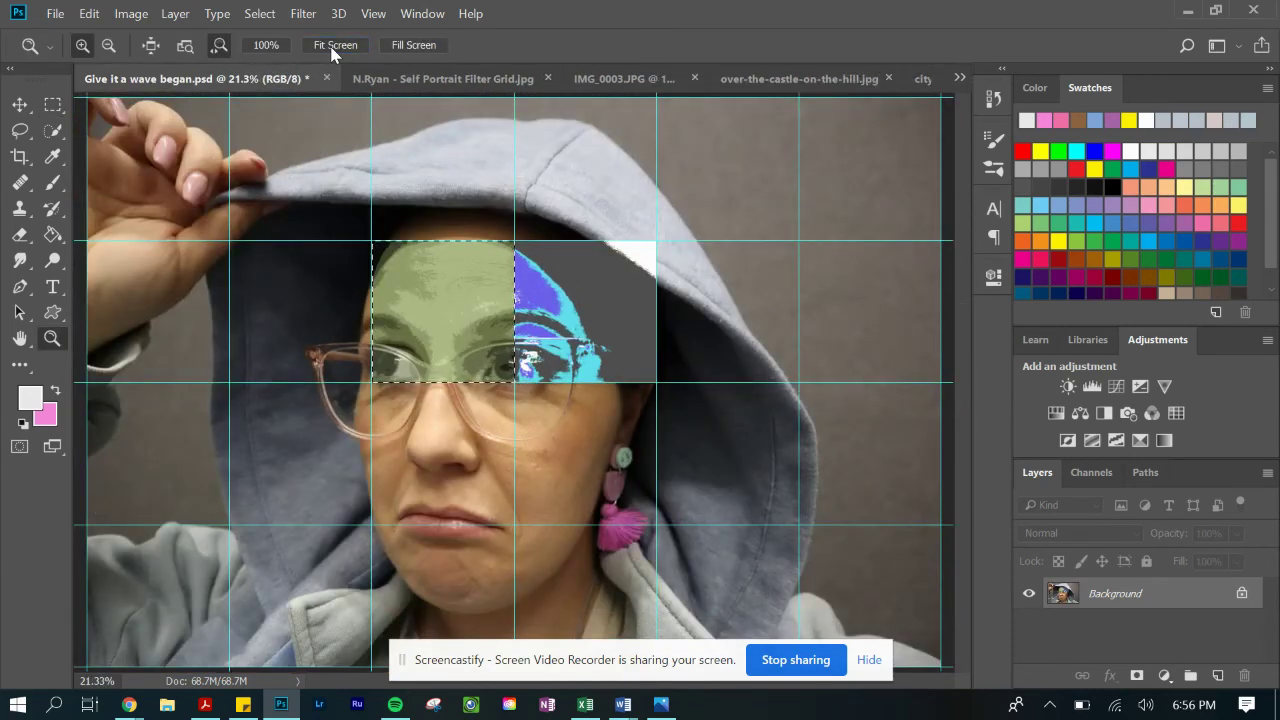
left_click(268, 24)
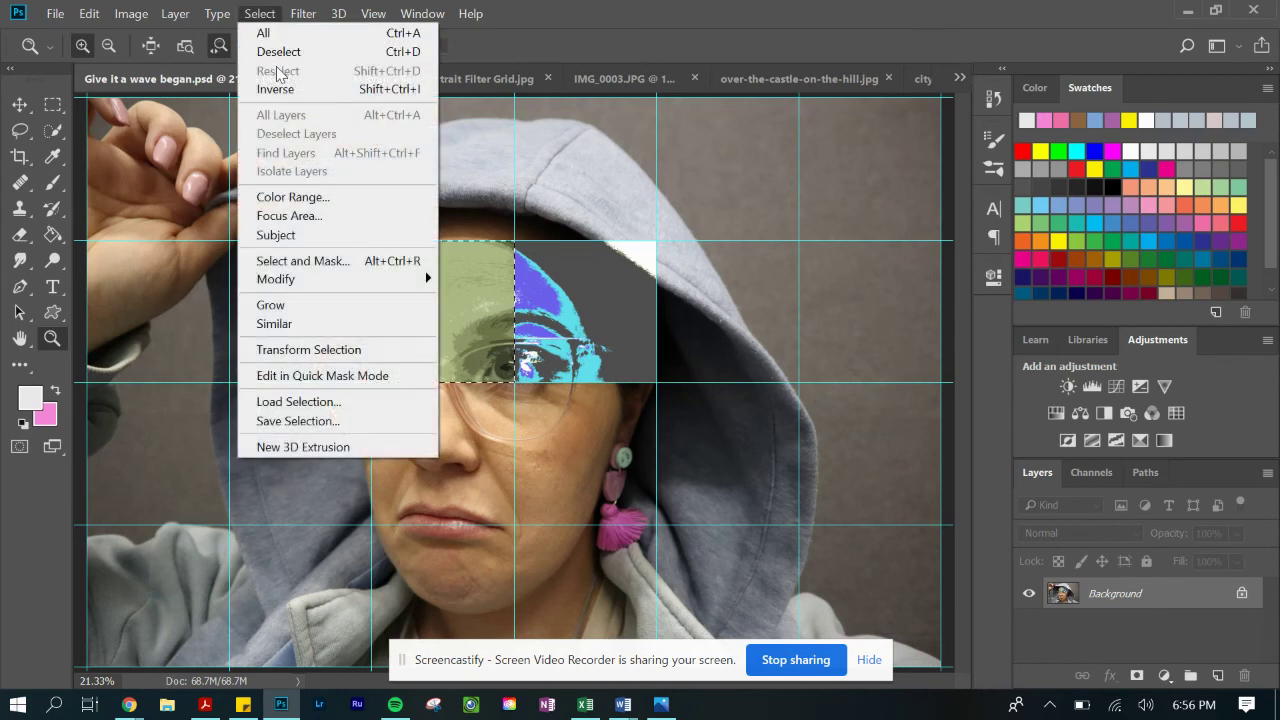
left_click(284, 50)
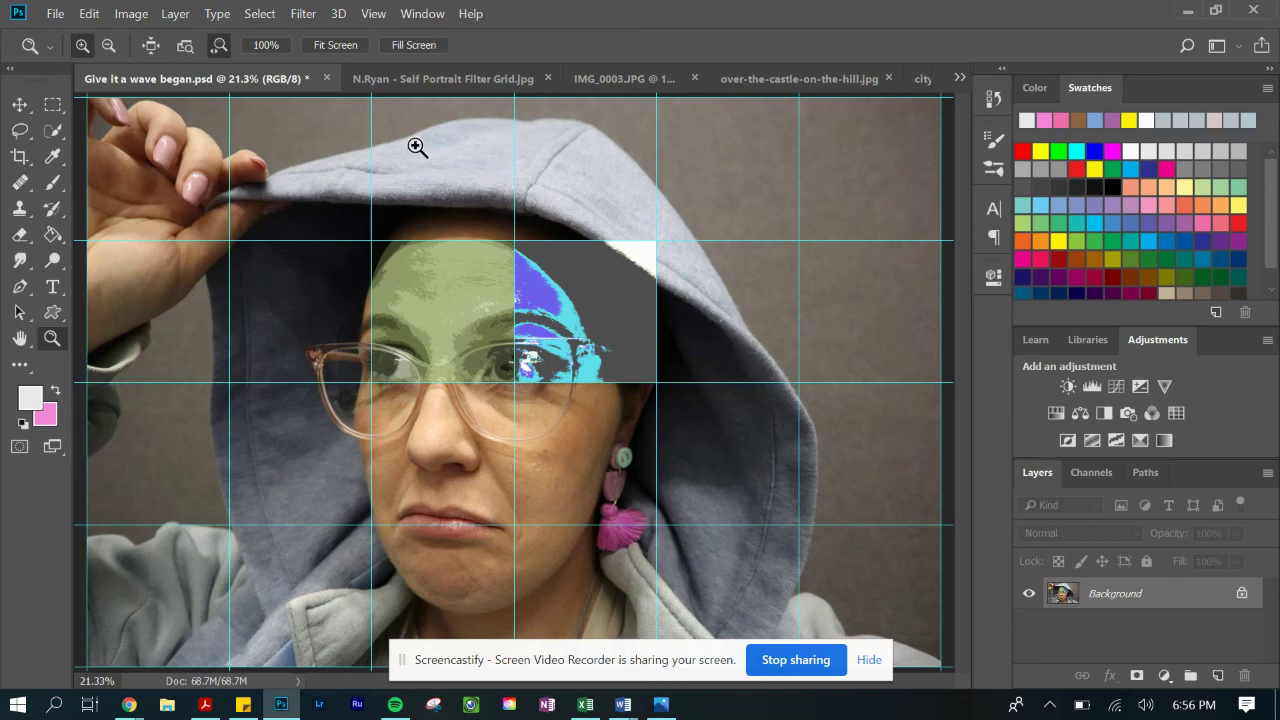
left_click(131, 14)
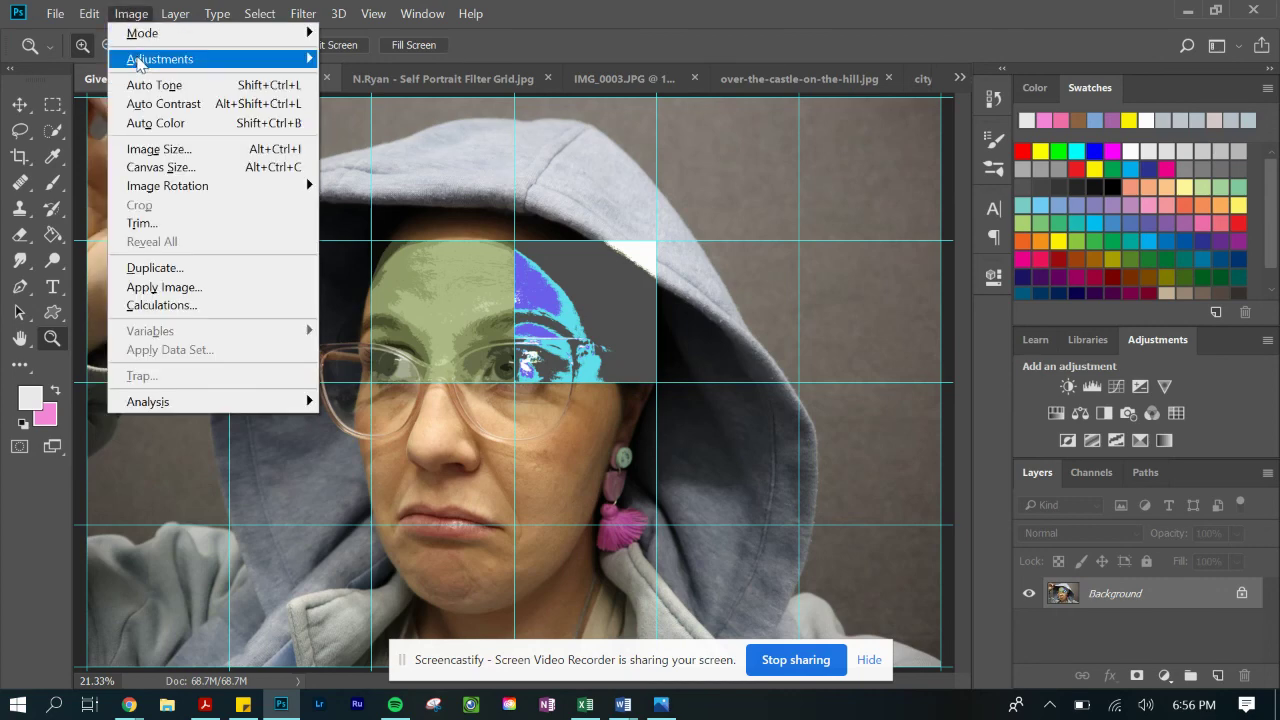
left_click(134, 16)
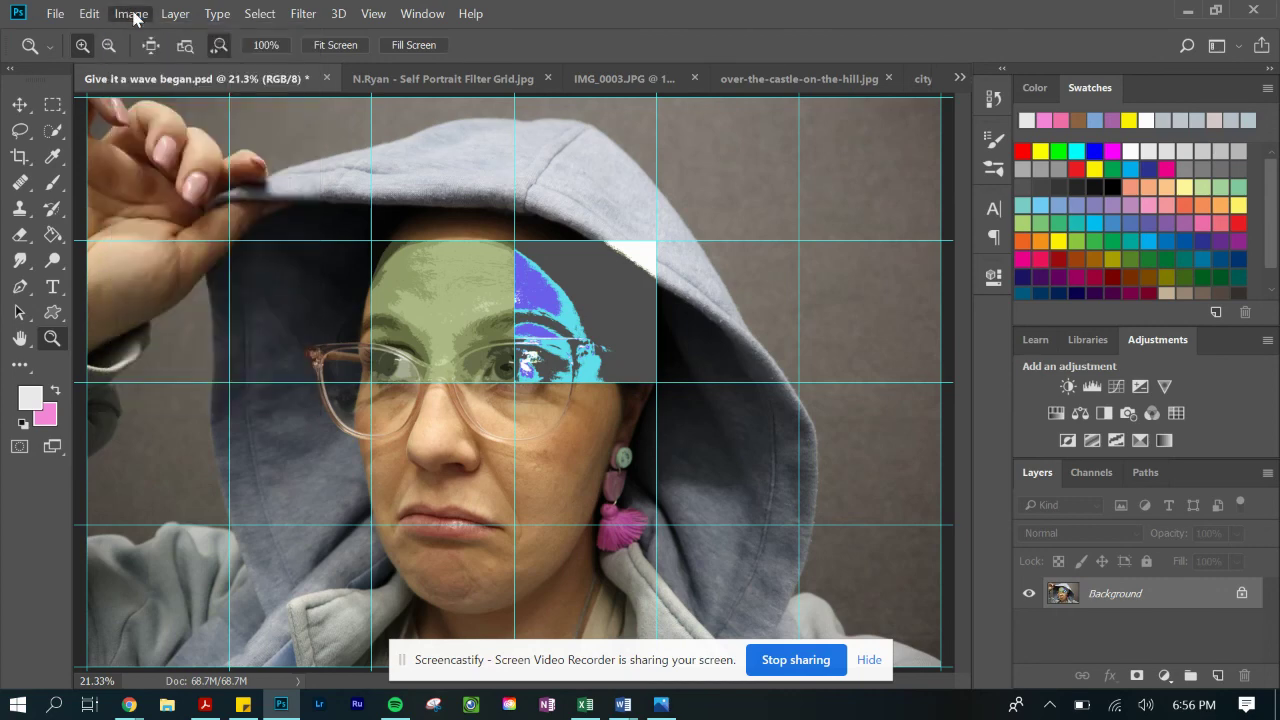
left_click(303, 14)
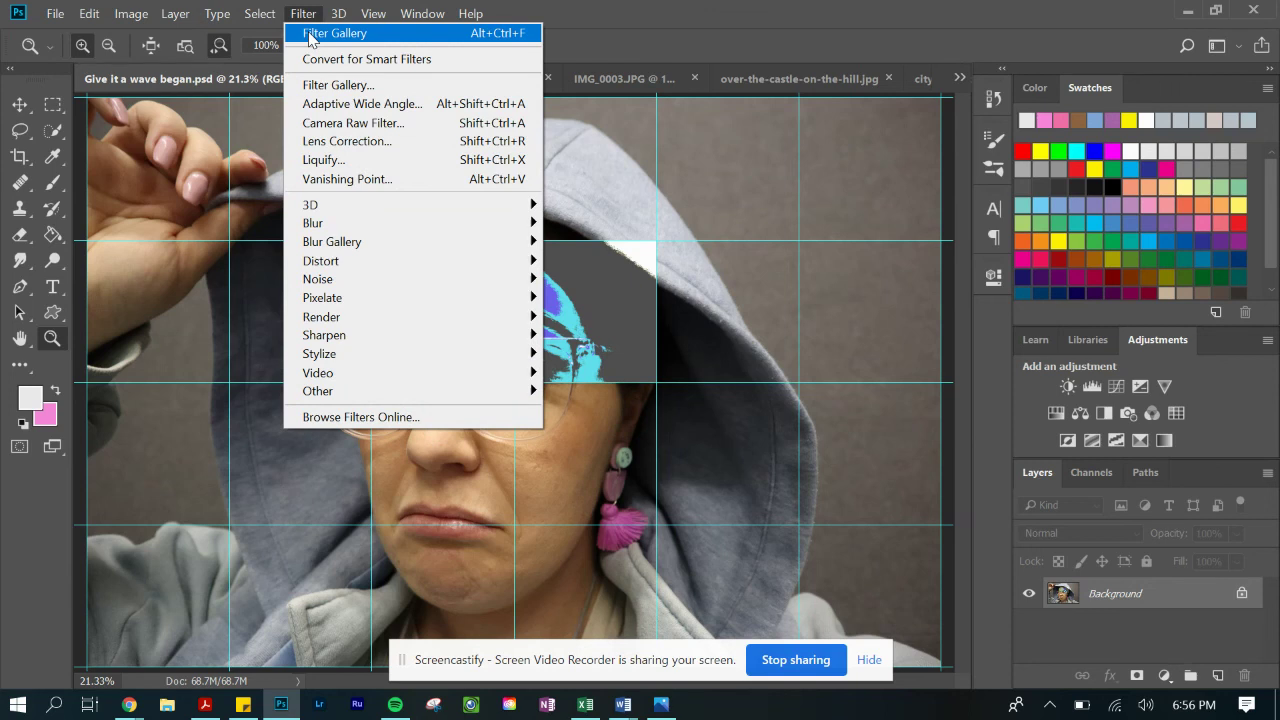
left_click(300, 14)
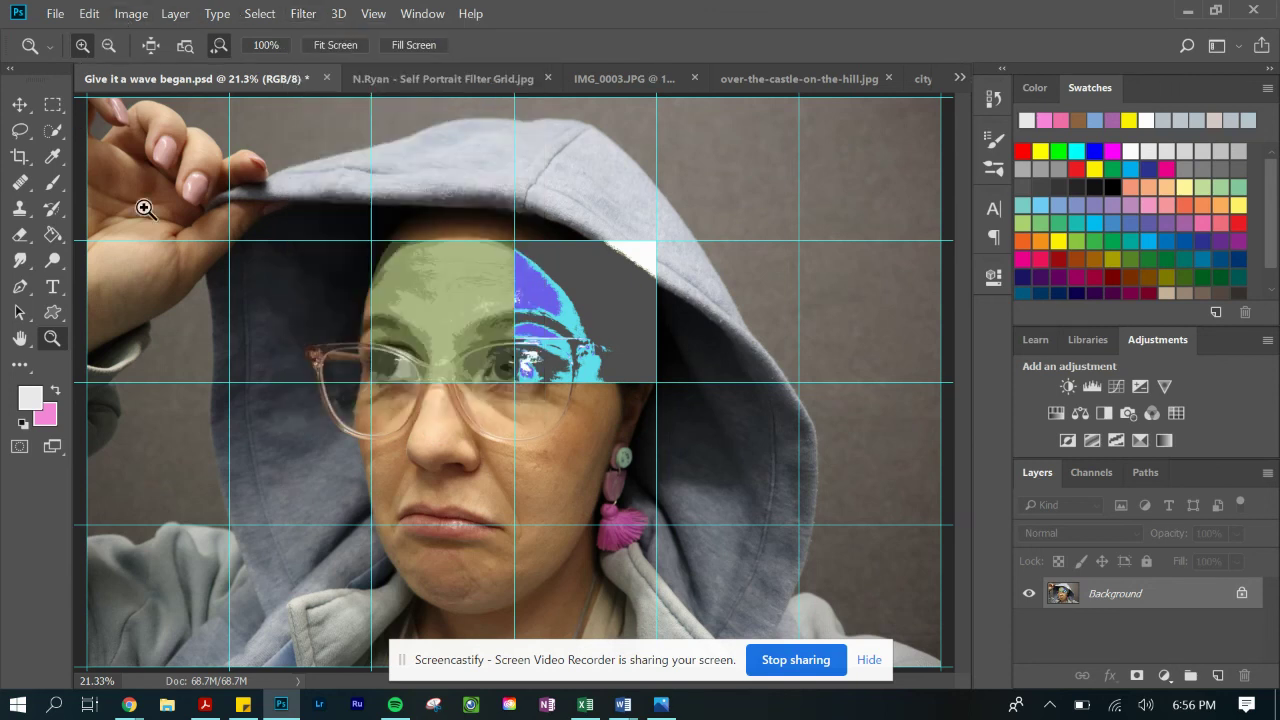